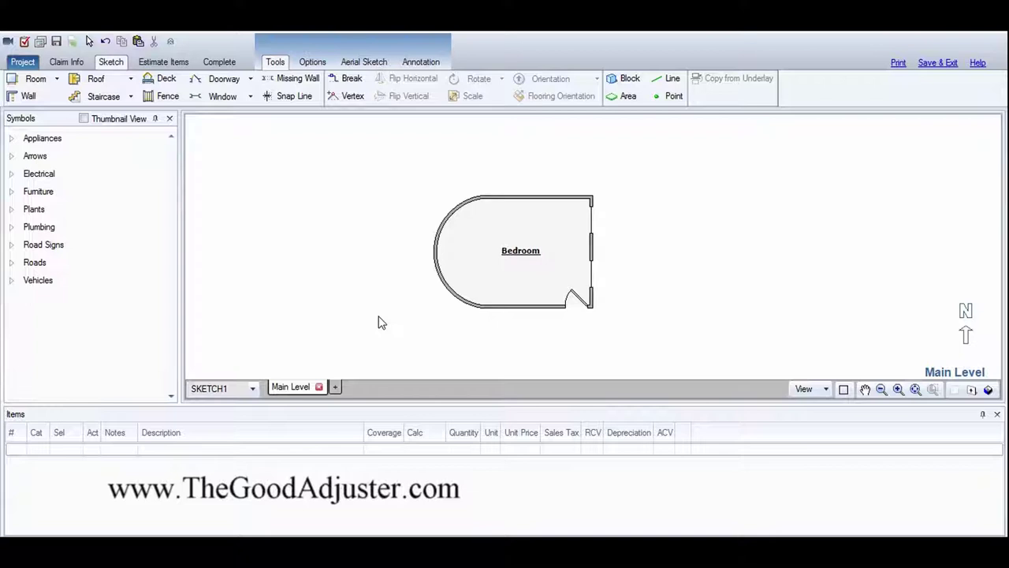
Add a new Level 2 to the sketch beside the existing Main Level
click(335, 386)
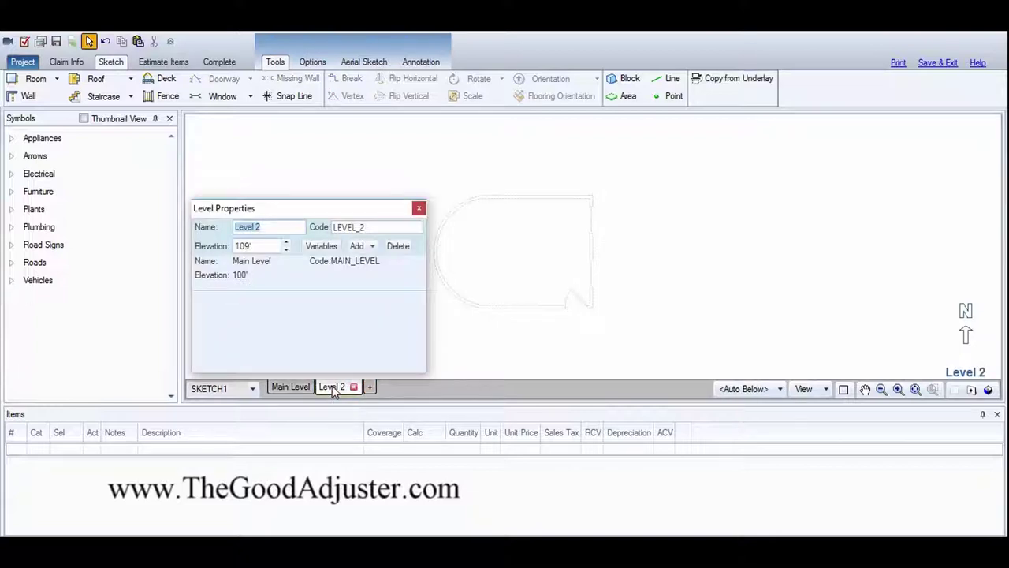
Name the new level '2nd floor' and close its Level Properties
text(2nd floor)
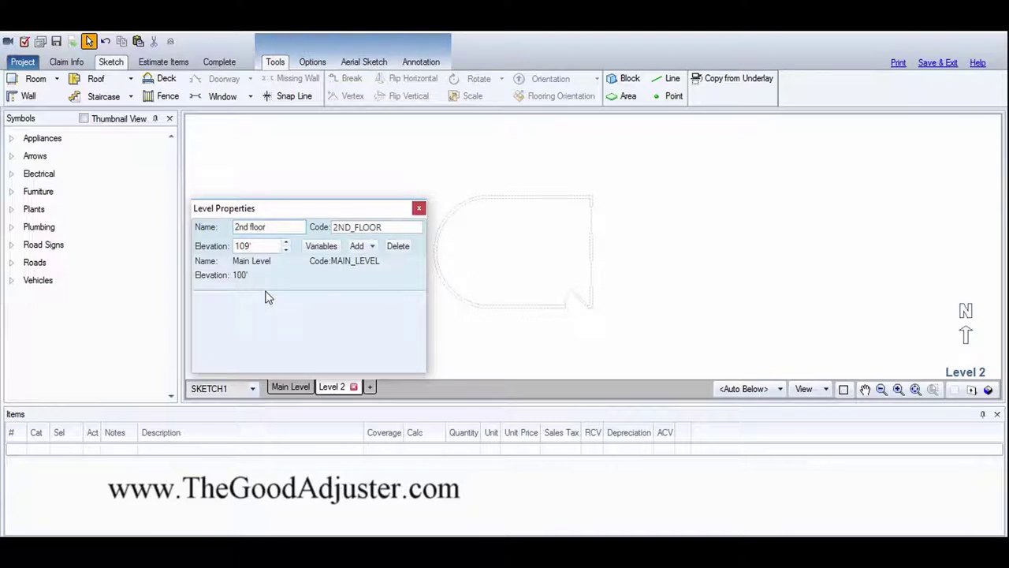
click(473, 273)
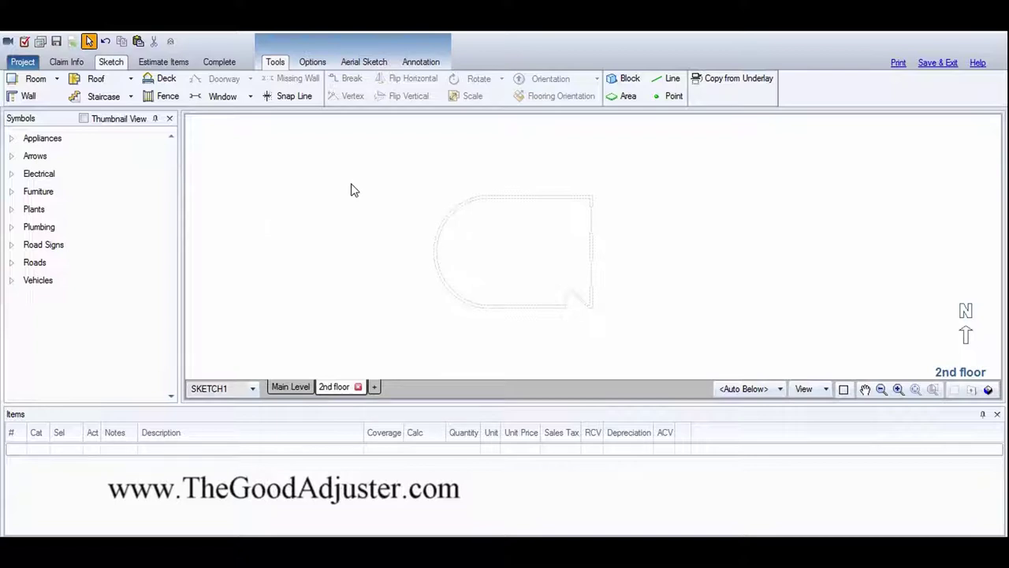
click(326, 68)
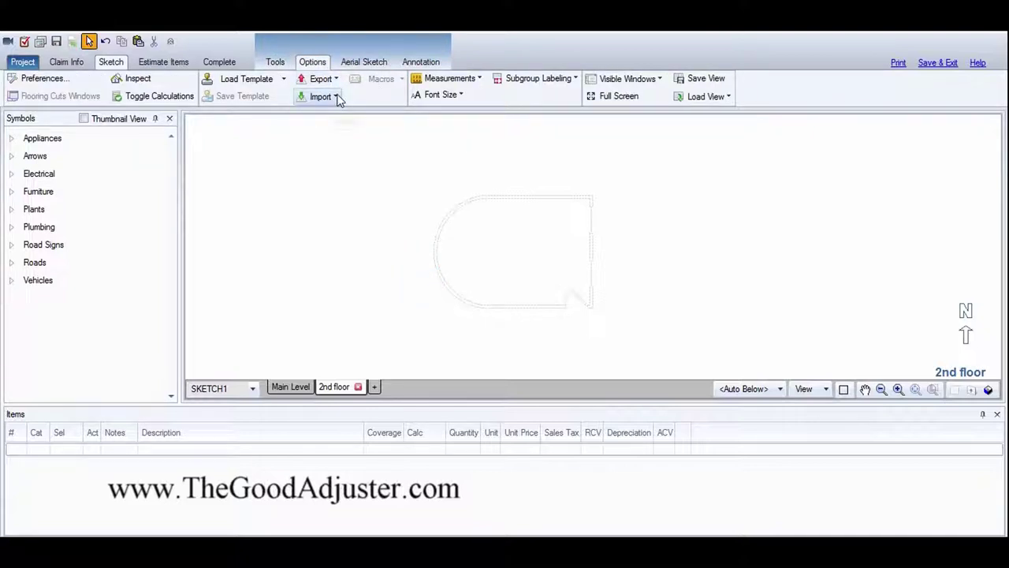
Import the 2NDfloor plan image from G:\NewProject as an underlay
click(335, 97)
click(333, 115)
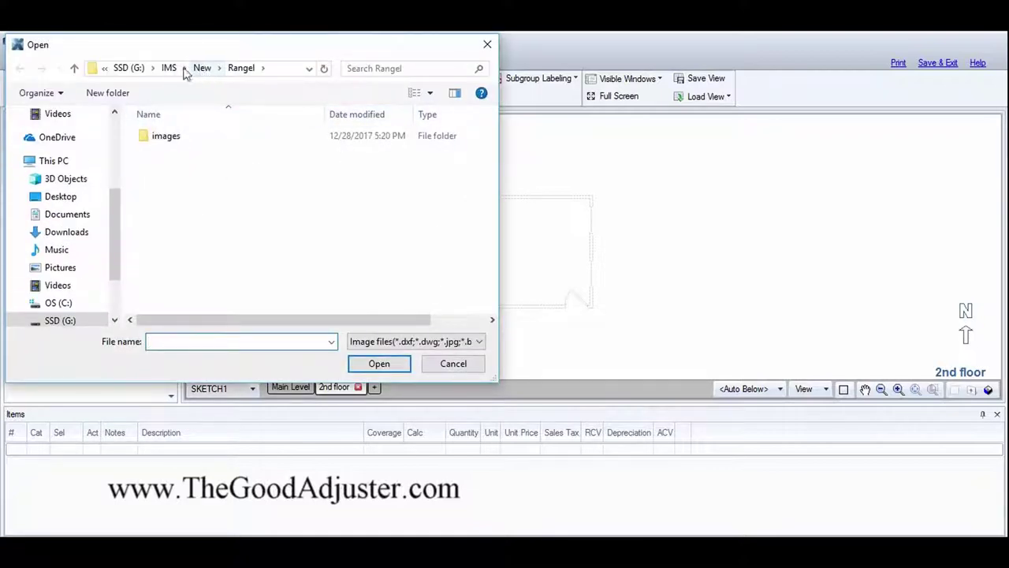
click(129, 69)
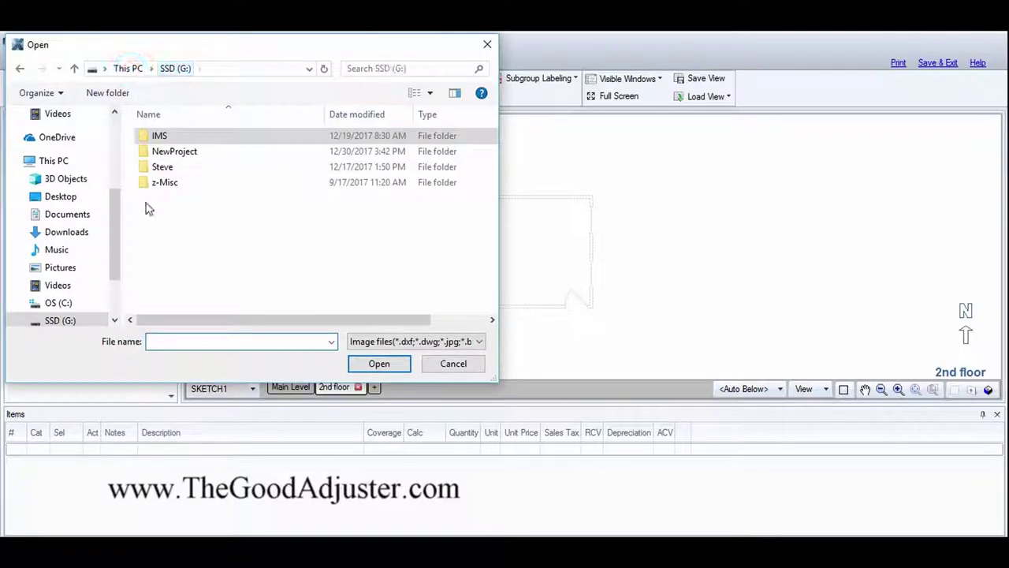
double_click(175, 151)
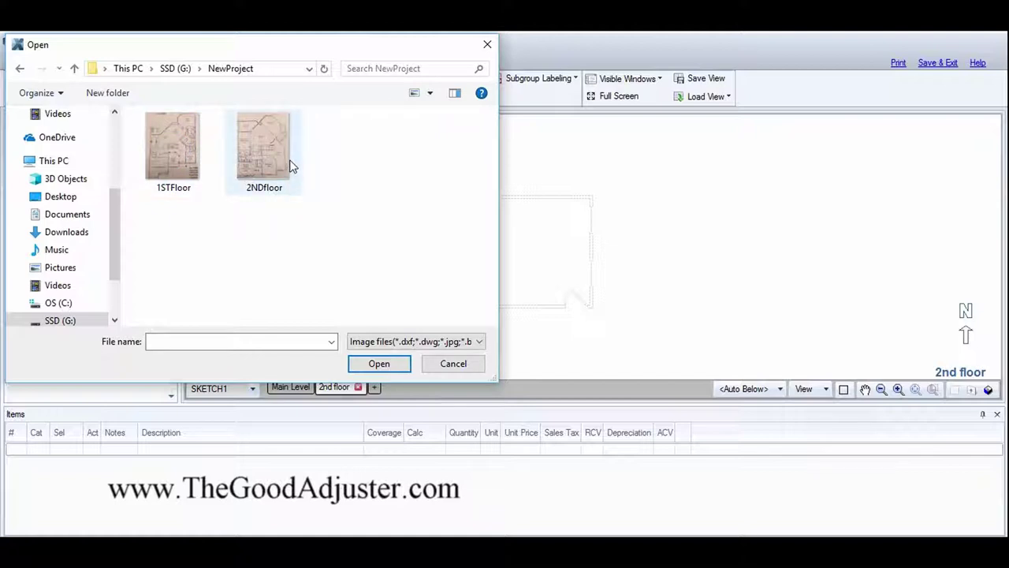
click(286, 161)
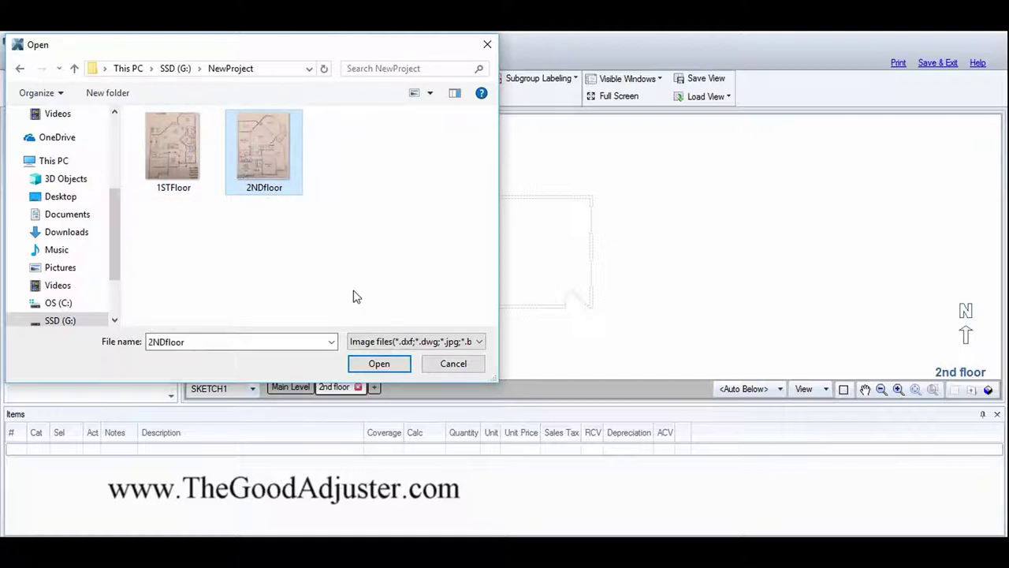
click(378, 365)
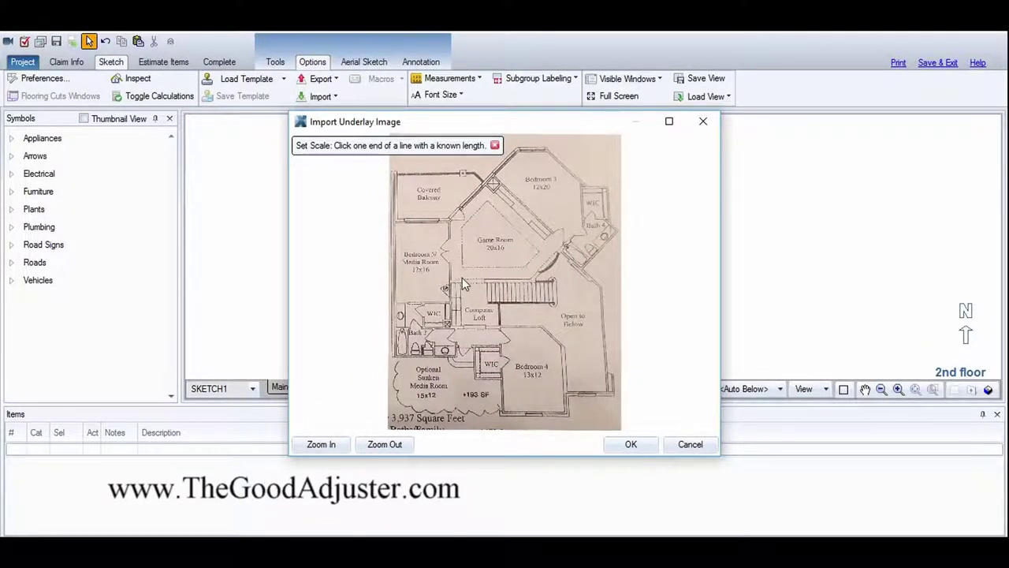
Scale the underlay with a 2.5 ft reference line and place it
click(451, 219)
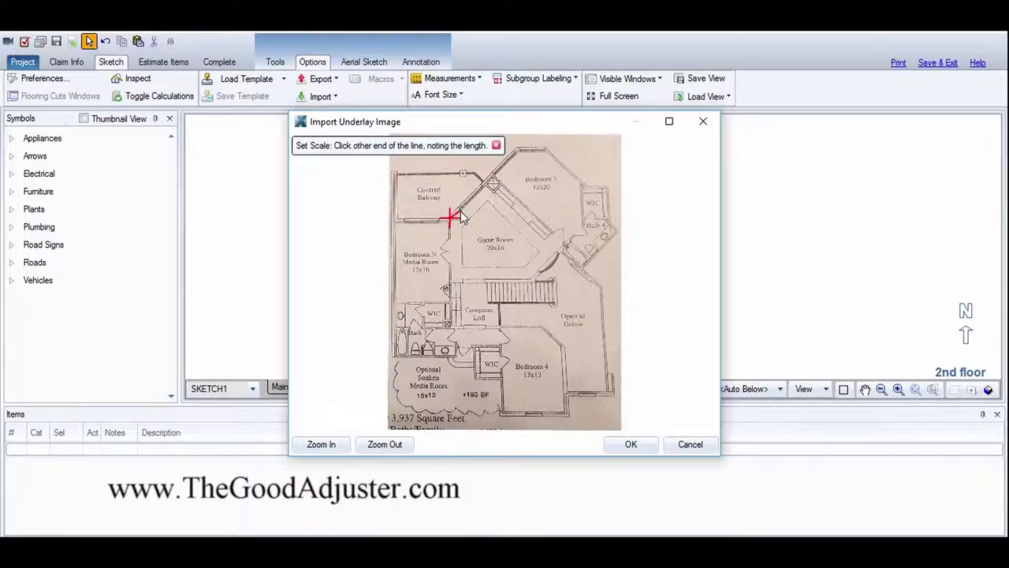
click(463, 217)
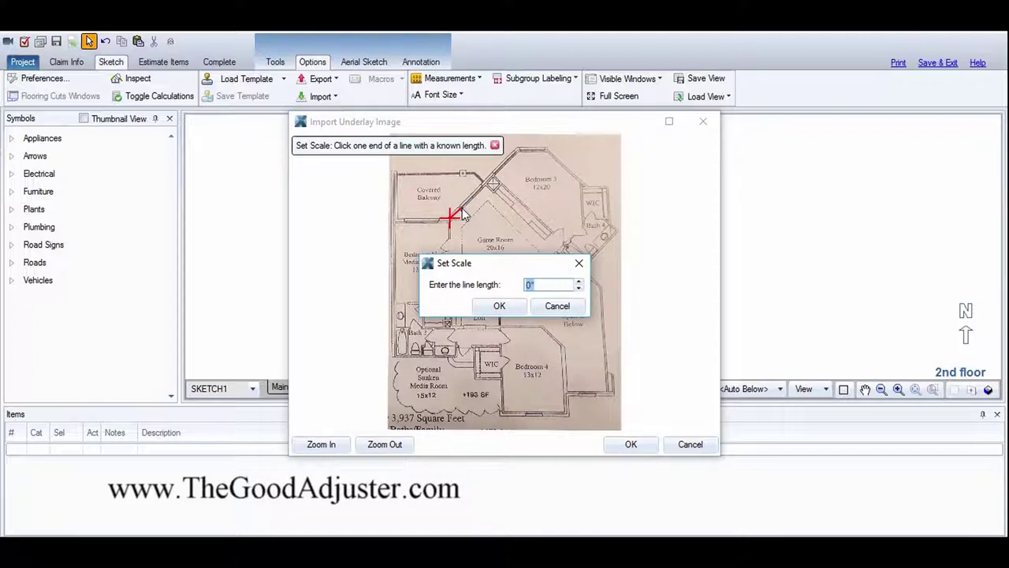
text(2.5)
click(508, 305)
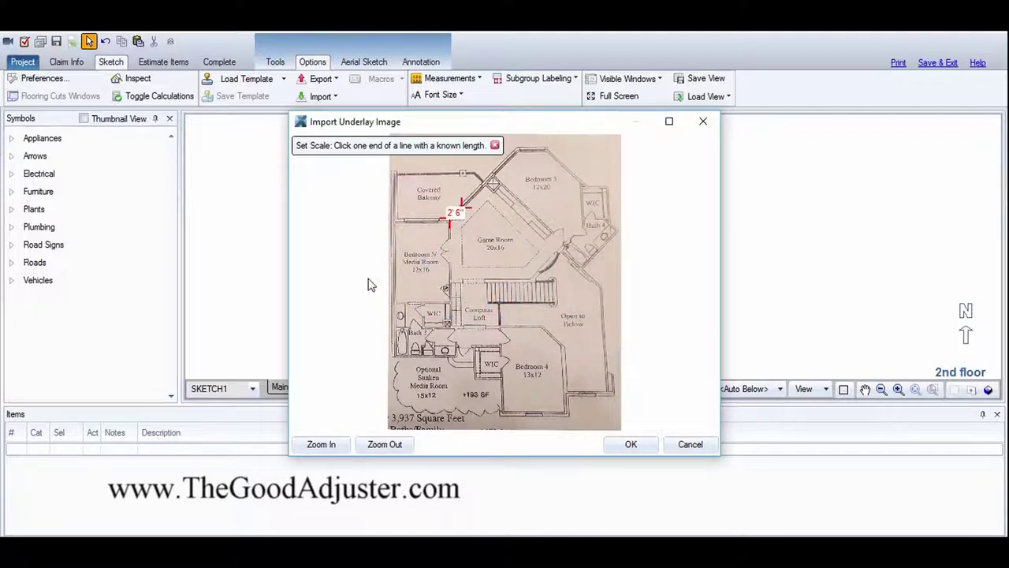
click(631, 443)
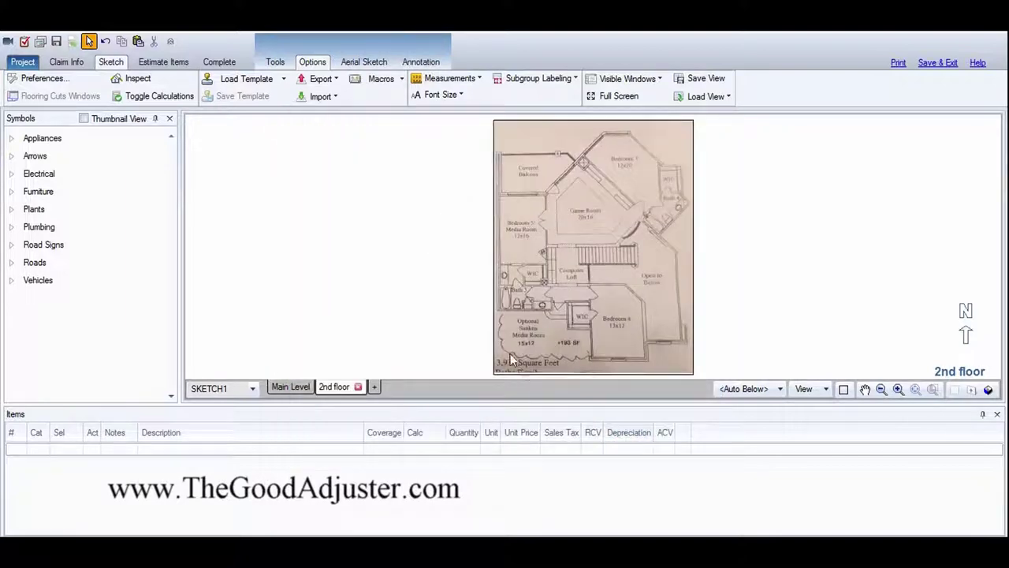
Draw a new room over the Bedroom 5 area of the underlay
scroll(648, 272, up, 3)
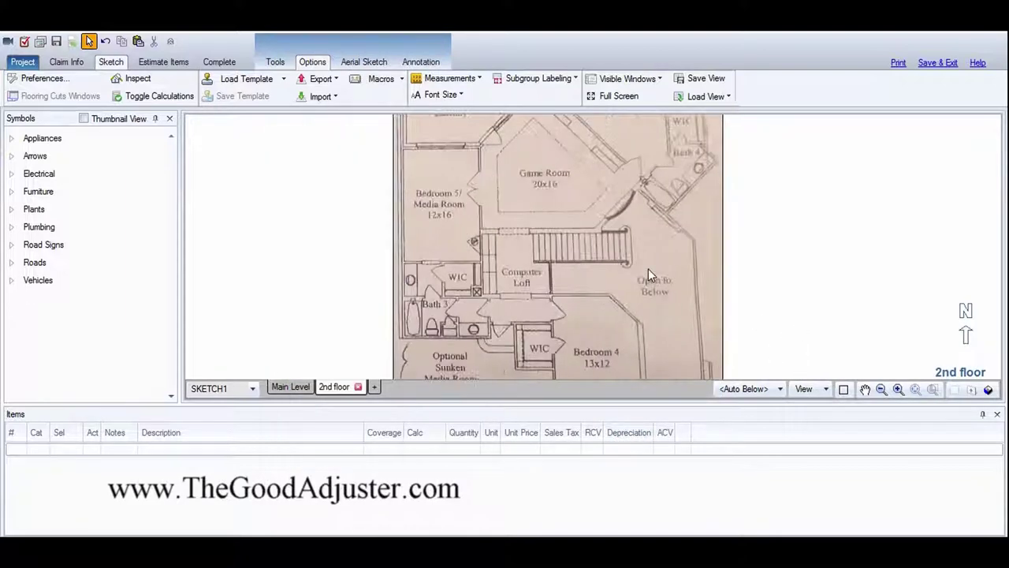
click(864, 389)
drag(782, 258, 843, 300)
scroll(432, 191, up, 1)
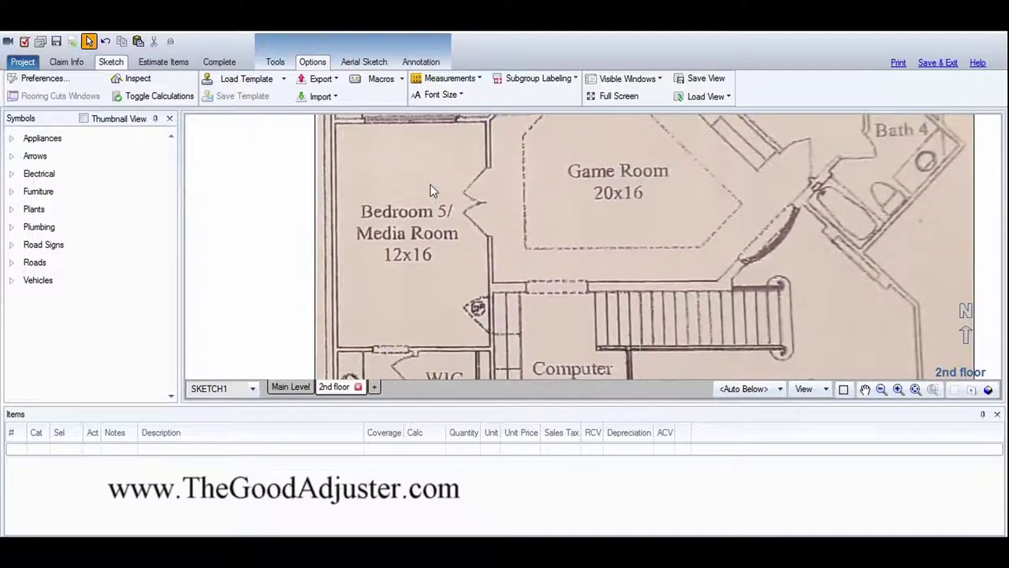
scroll(432, 191, down, 1)
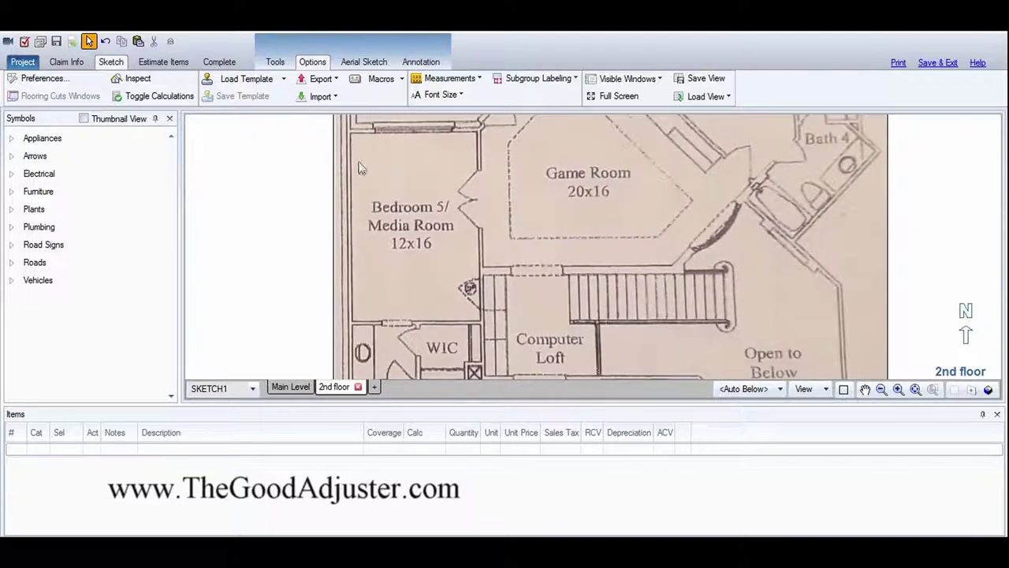
drag(353, 134, 537, 314)
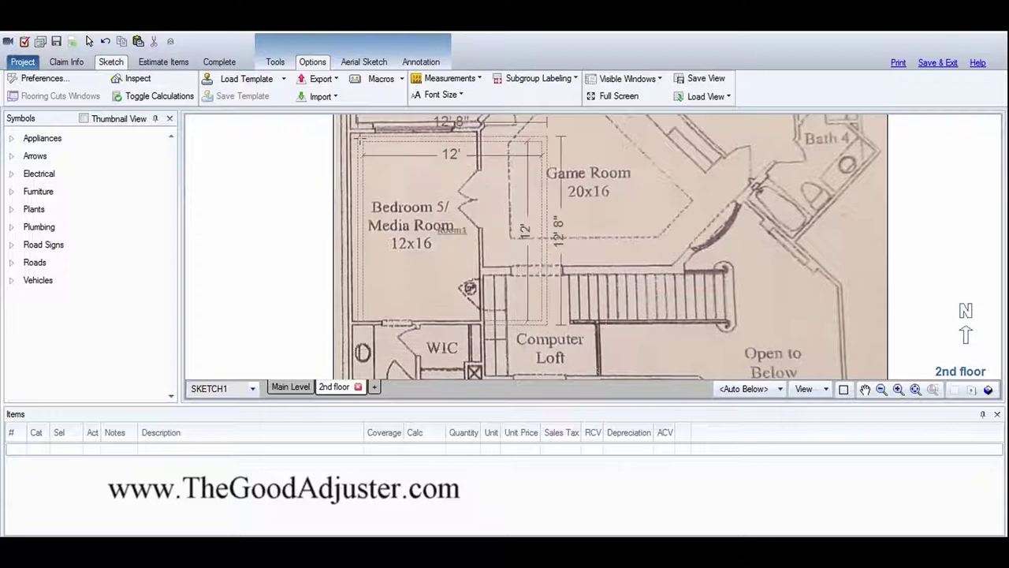
Extend the room's bottom wall and bring its right wall in to 8' 6" width
click(89, 41)
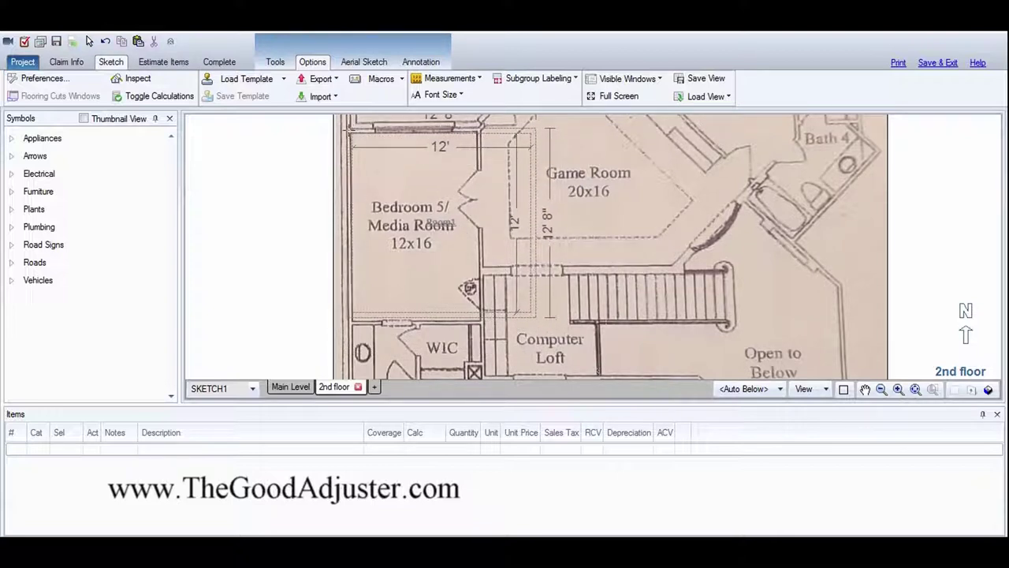
click(396, 268)
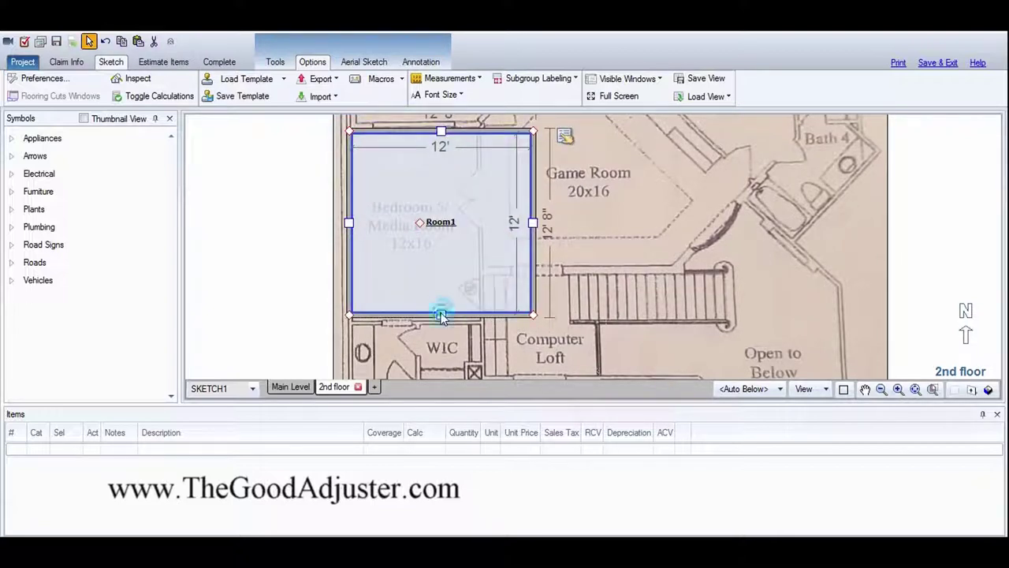
drag(447, 322, 446, 316)
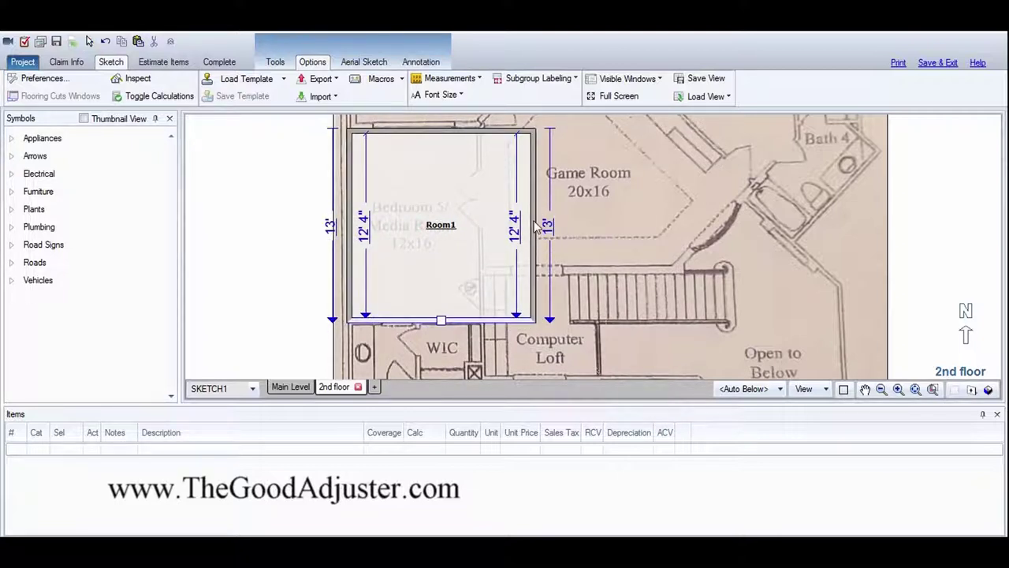
click(533, 225)
drag(533, 225, 480, 225)
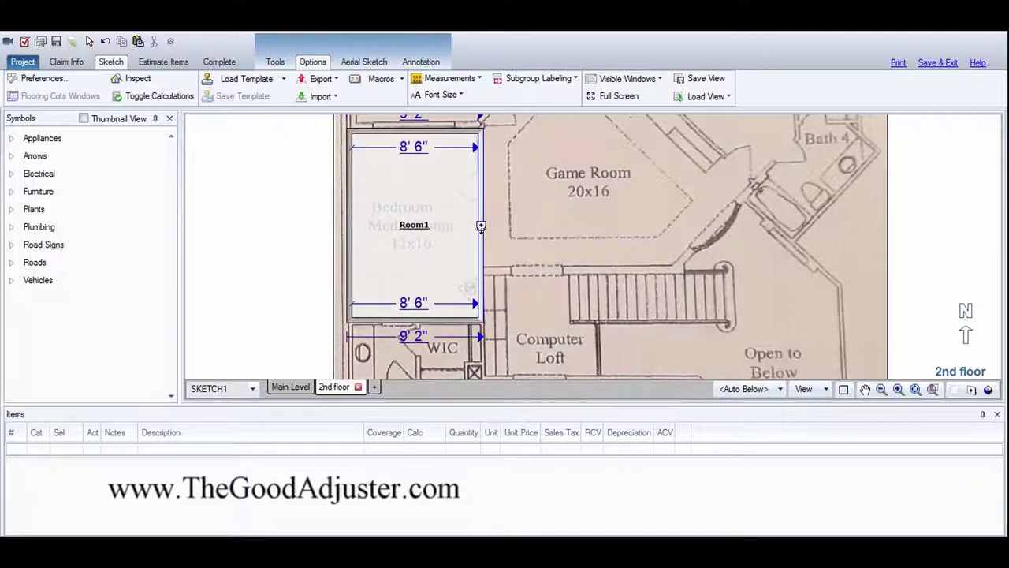
Name the room 'Media Room'
click(424, 233)
double_click(424, 230)
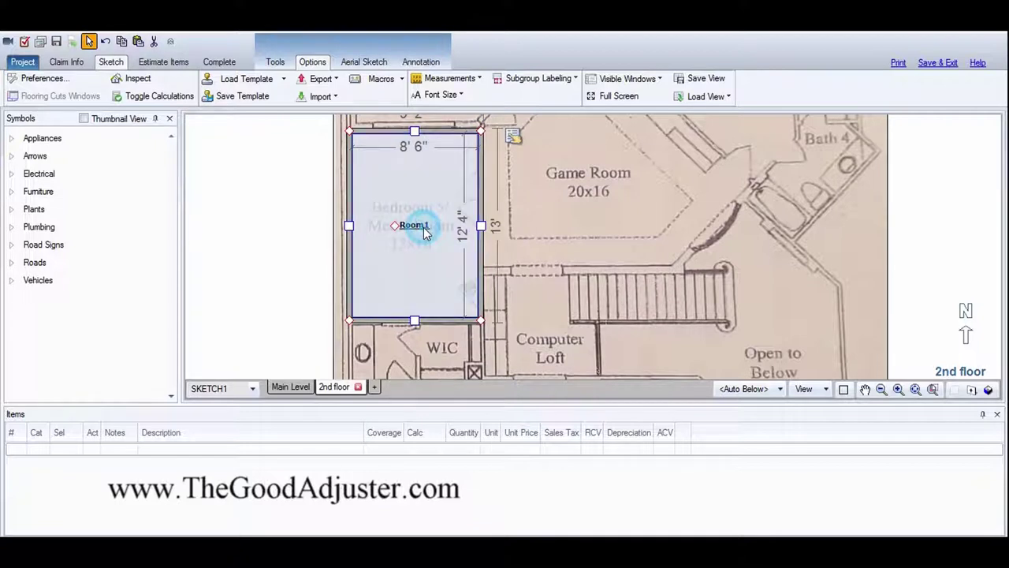
text(Media Room)
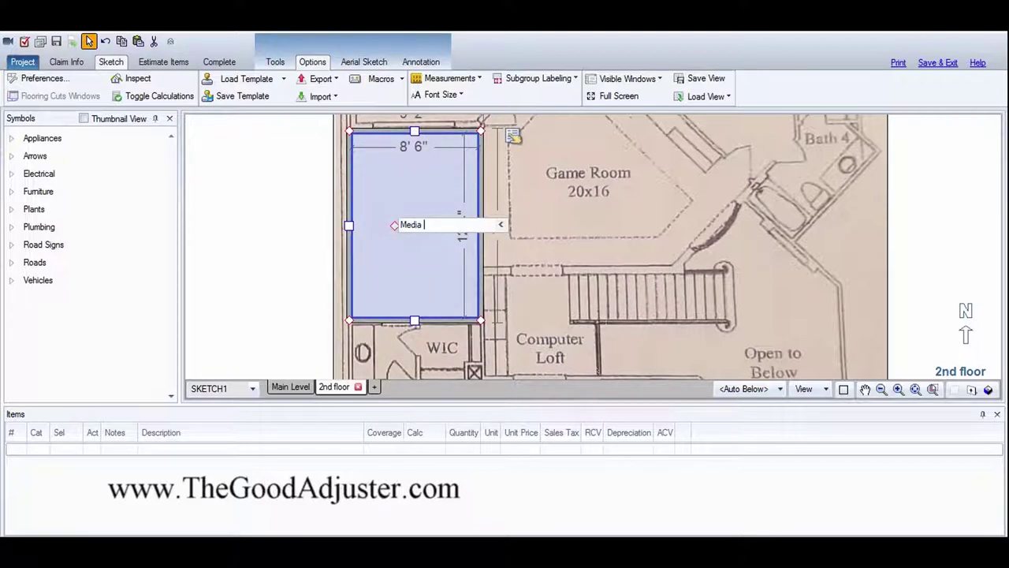
click(639, 180)
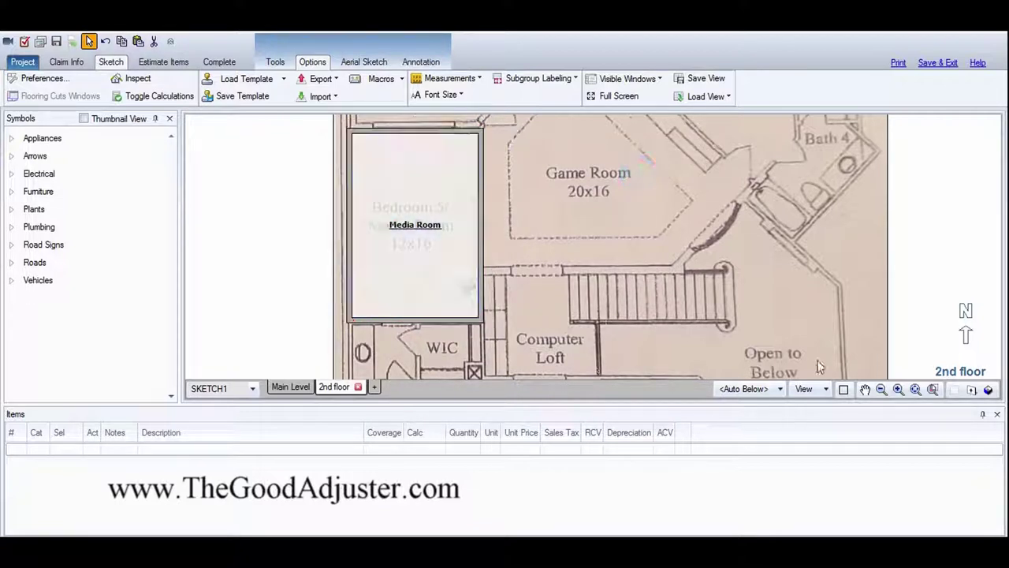
click(865, 388)
click(732, 230)
Drop Room1 at the Game Room's balcony corner and raise its bottom wall to the stairs
drag(659, 302, 484, 365)
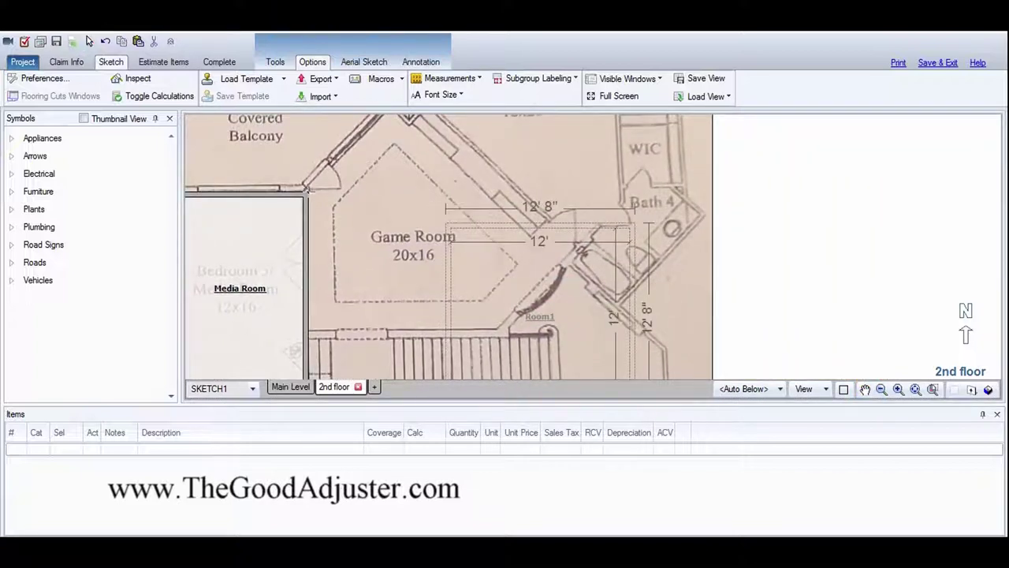
click(311, 194)
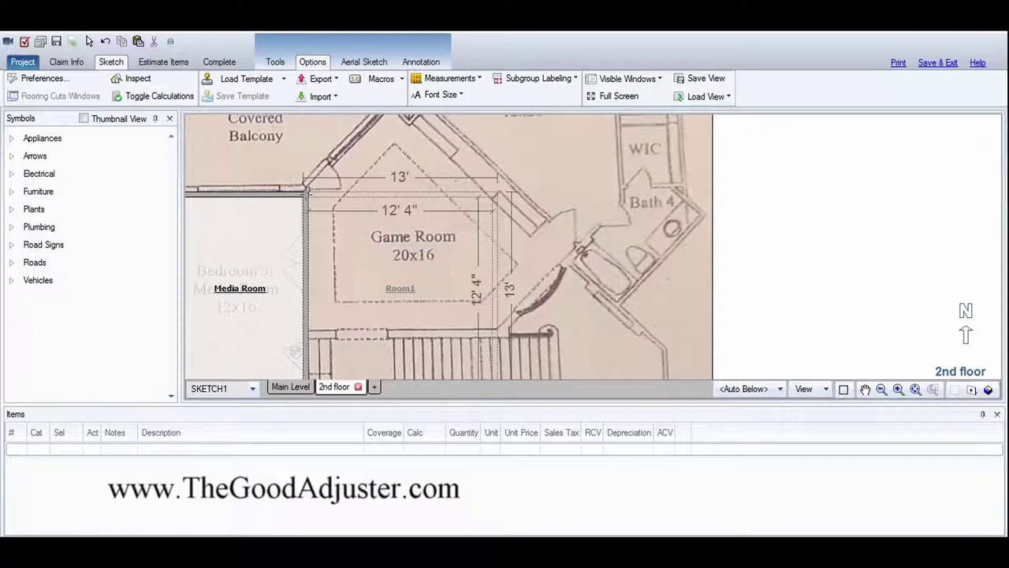
click(306, 193)
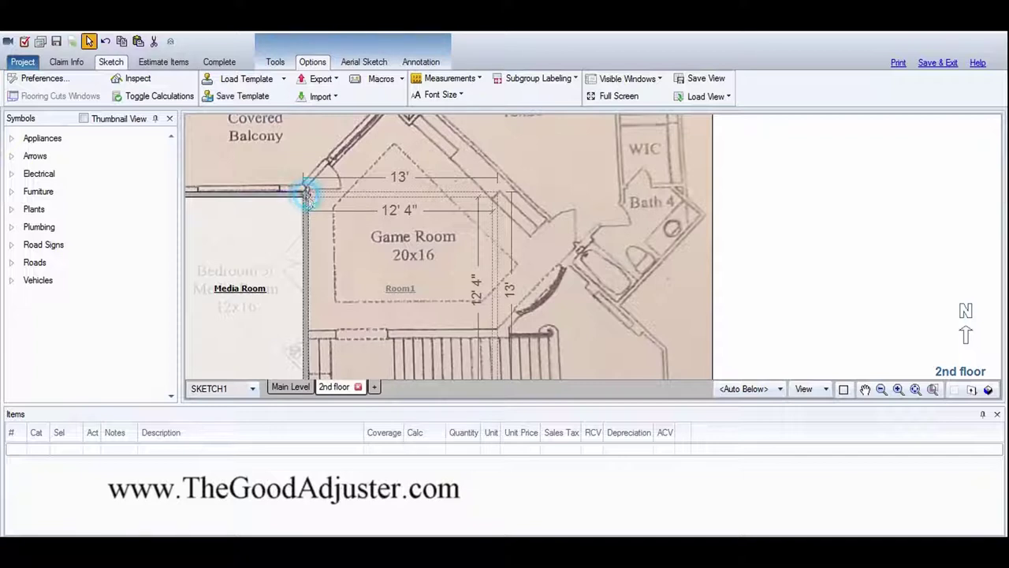
click(865, 390)
drag(646, 340, 632, 271)
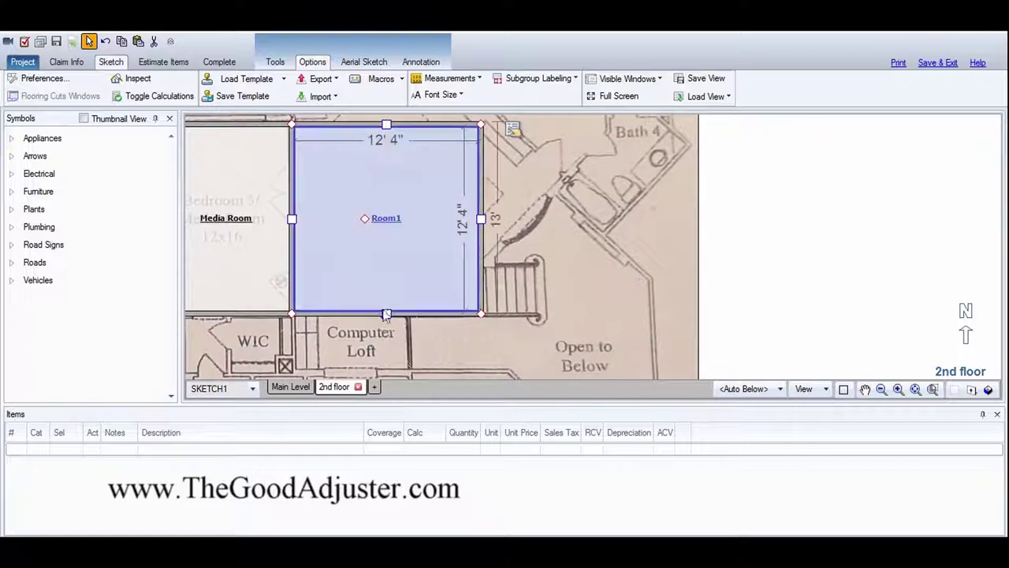
drag(387, 314, 386, 268)
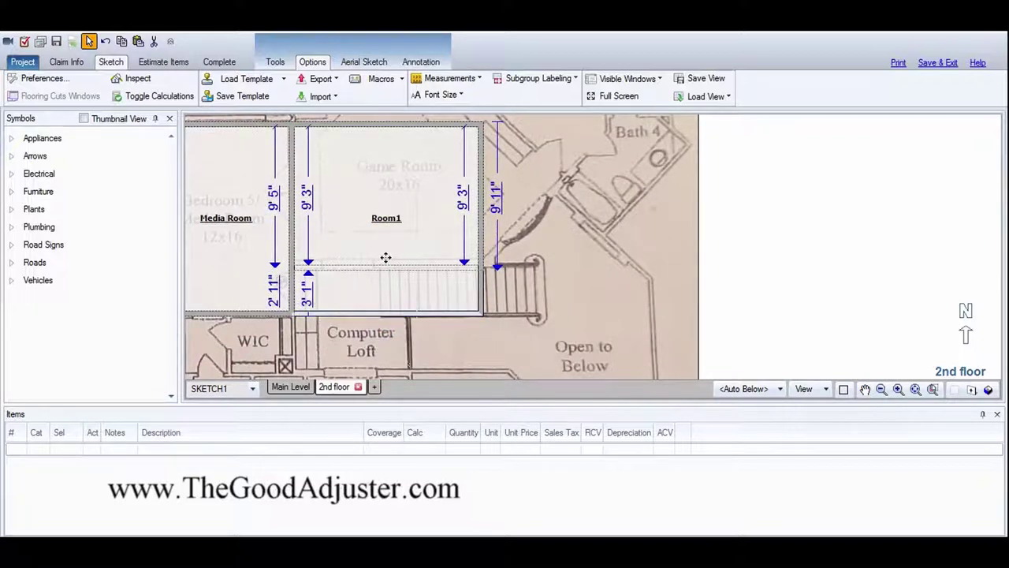
key(Up)
key(Up)
key(Up)
key(Up)
key(Up)
key(Up)
key(Up)
key(Up)
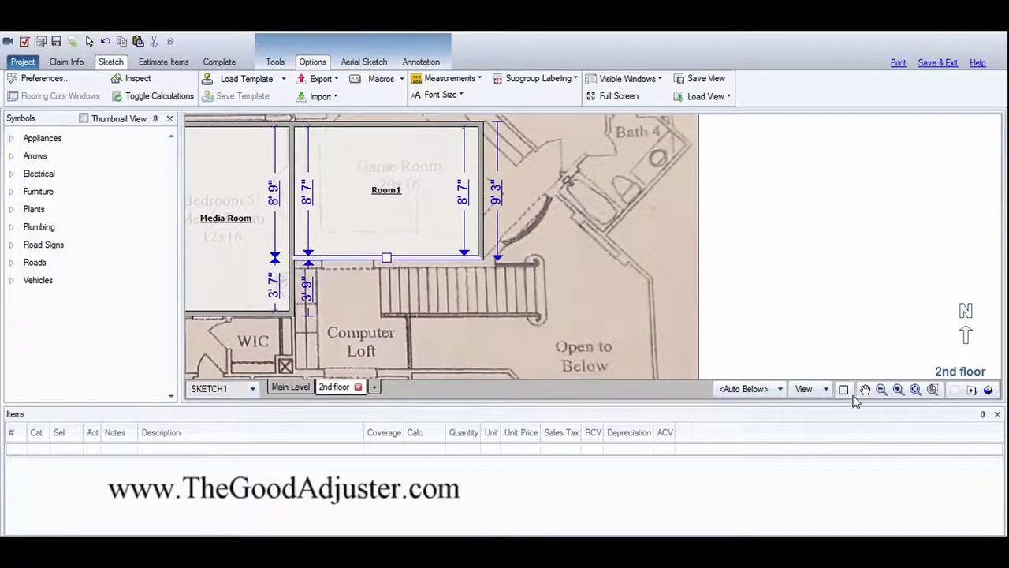
Widen Room1 slightly and pull its top-right corner up to the angled wall
click(865, 388)
drag(716, 176, 743, 257)
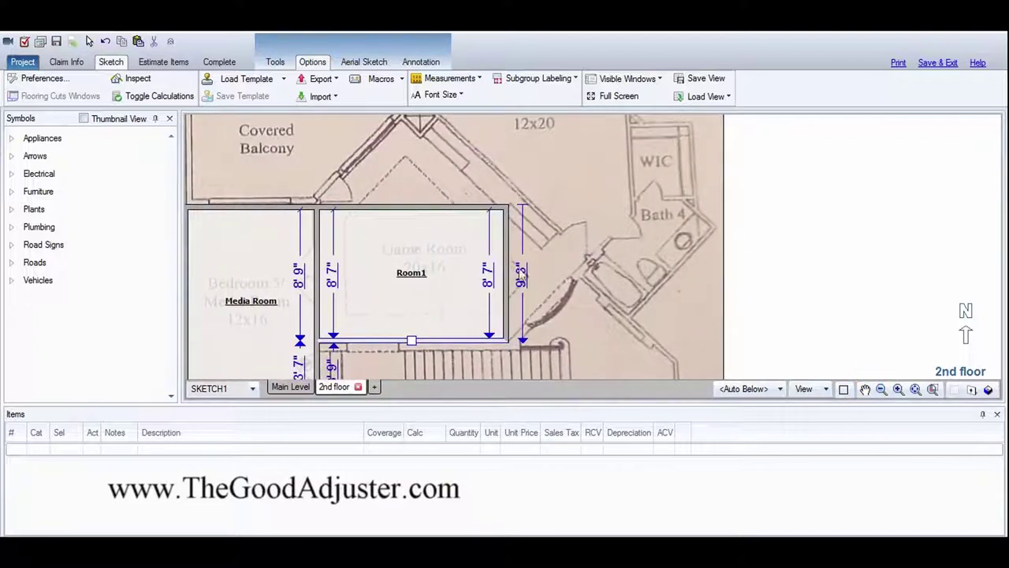
key(Escape)
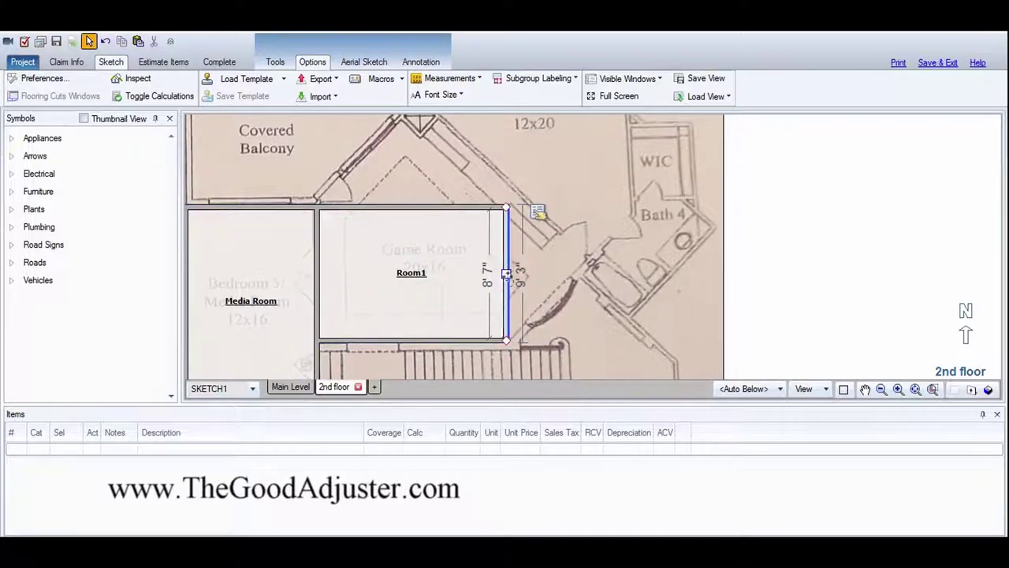
click(509, 275)
drag(513, 274, 515, 273)
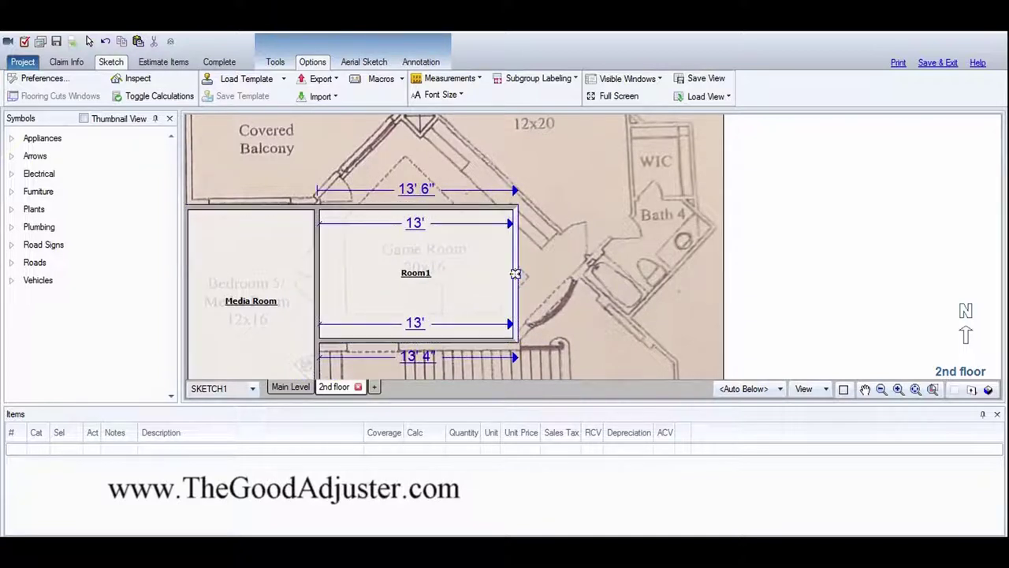
click(495, 206)
drag(495, 205, 412, 143)
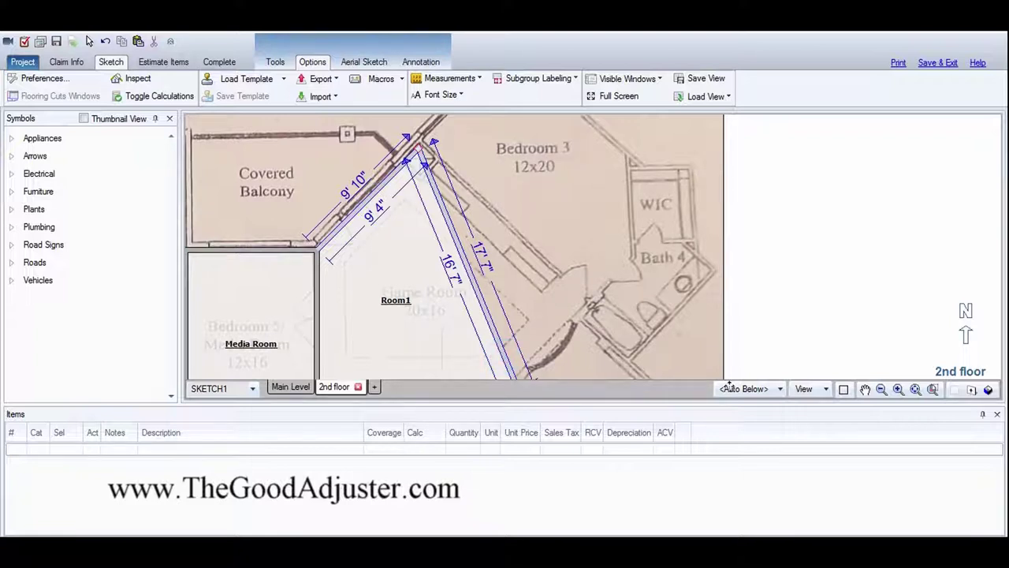
Push Room1's long diagonal wall right toward the stairwell
drag(728, 345, 658, 225)
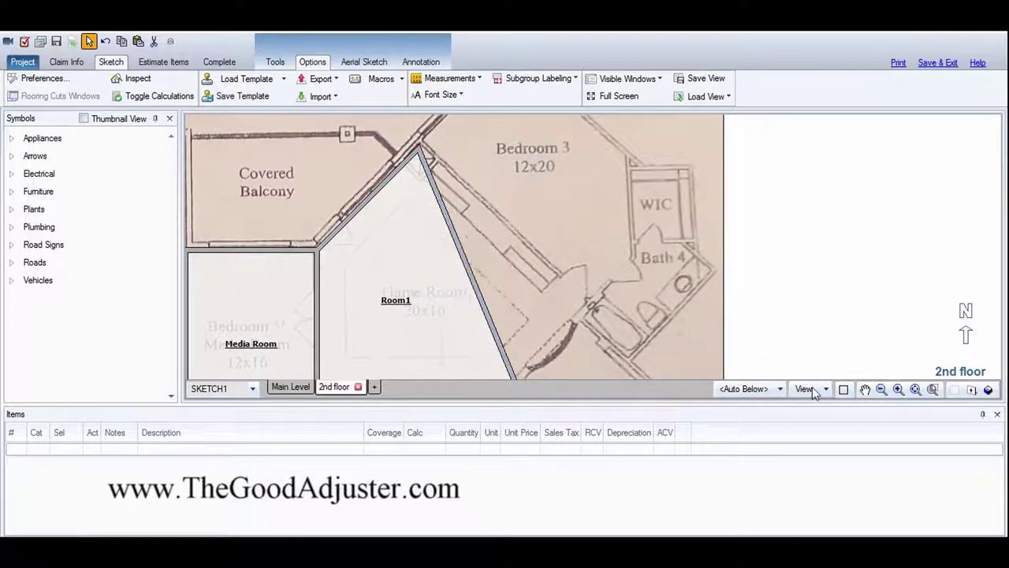
click(864, 389)
drag(640, 323, 625, 230)
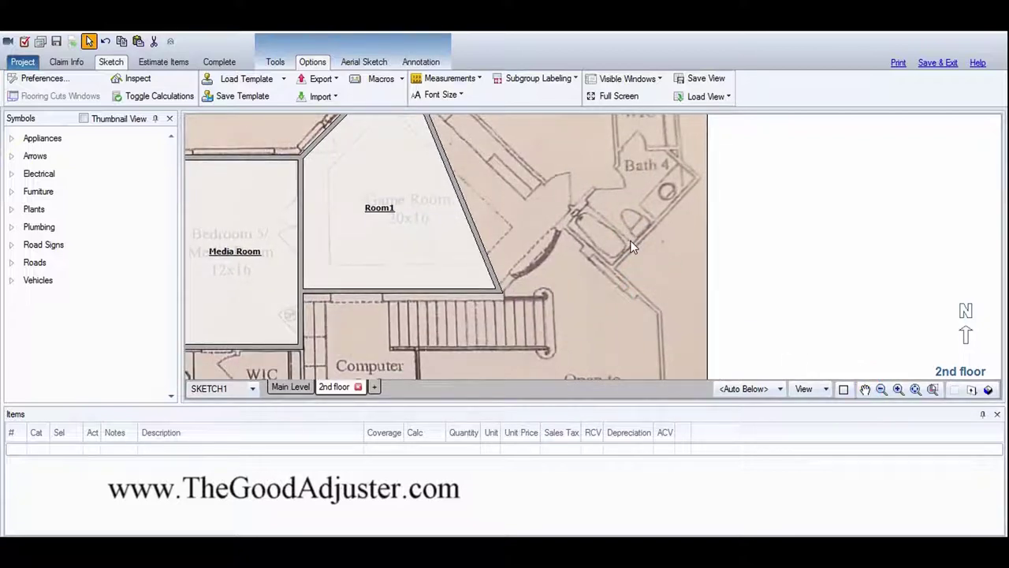
click(473, 231)
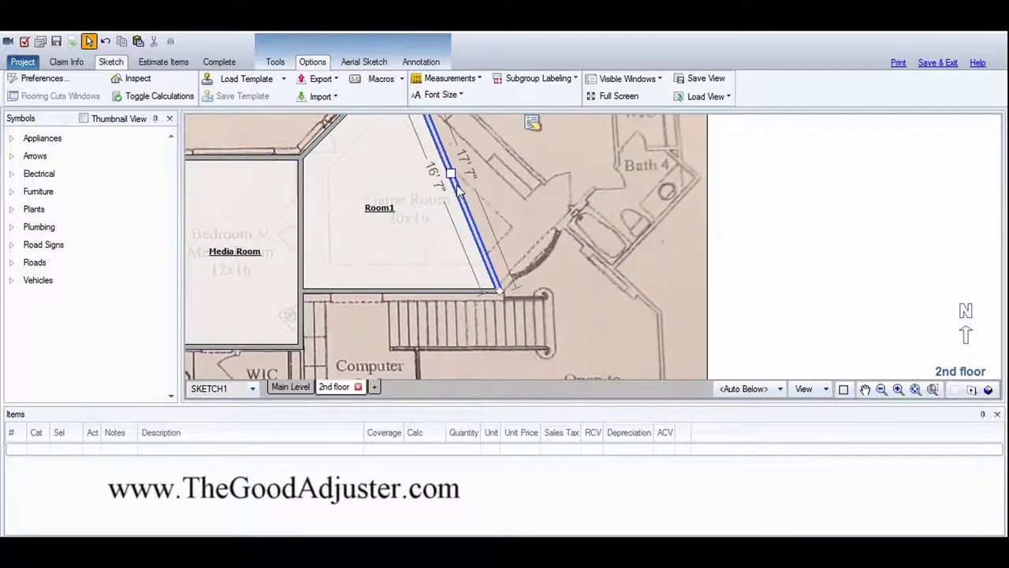
drag(455, 184, 579, 177)
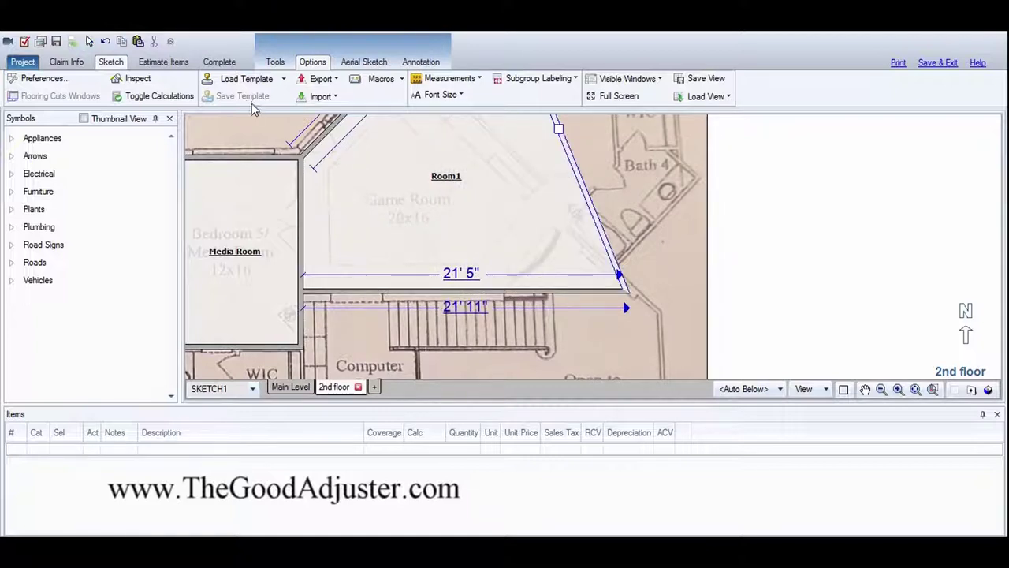
Add a vertex on Room1's bottom wall and angle off its bottom-right corner
click(276, 62)
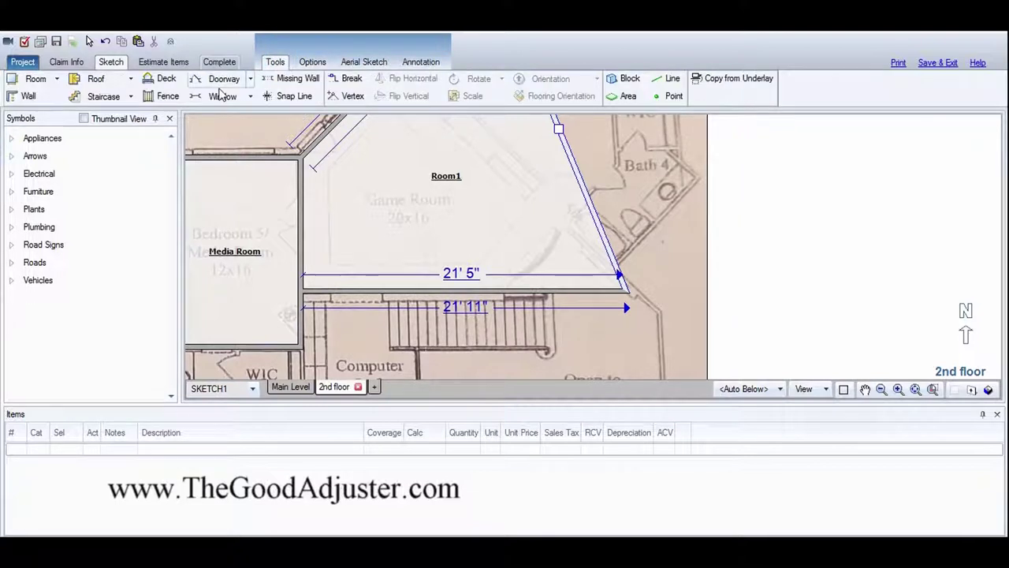
click(356, 95)
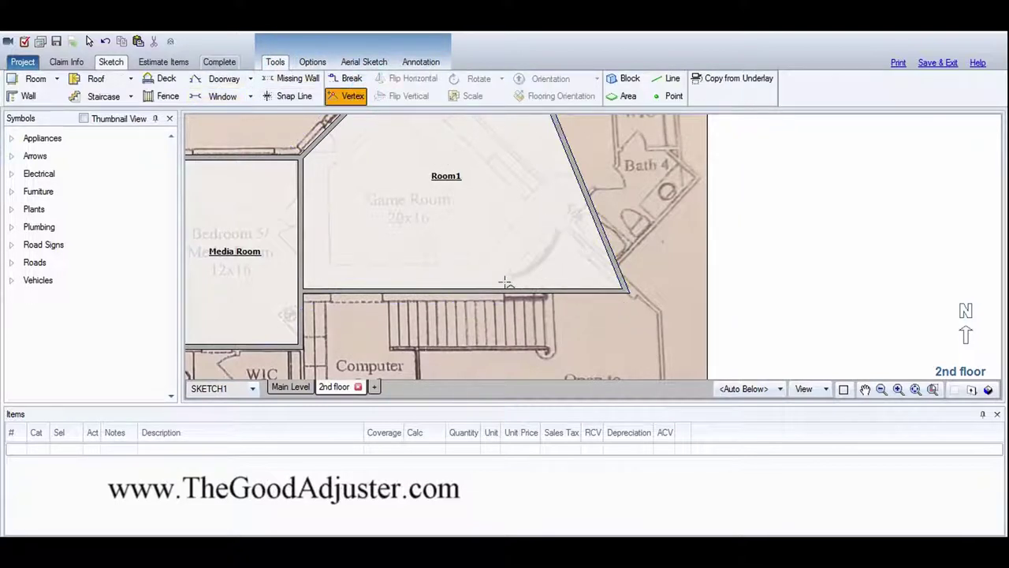
click(500, 292)
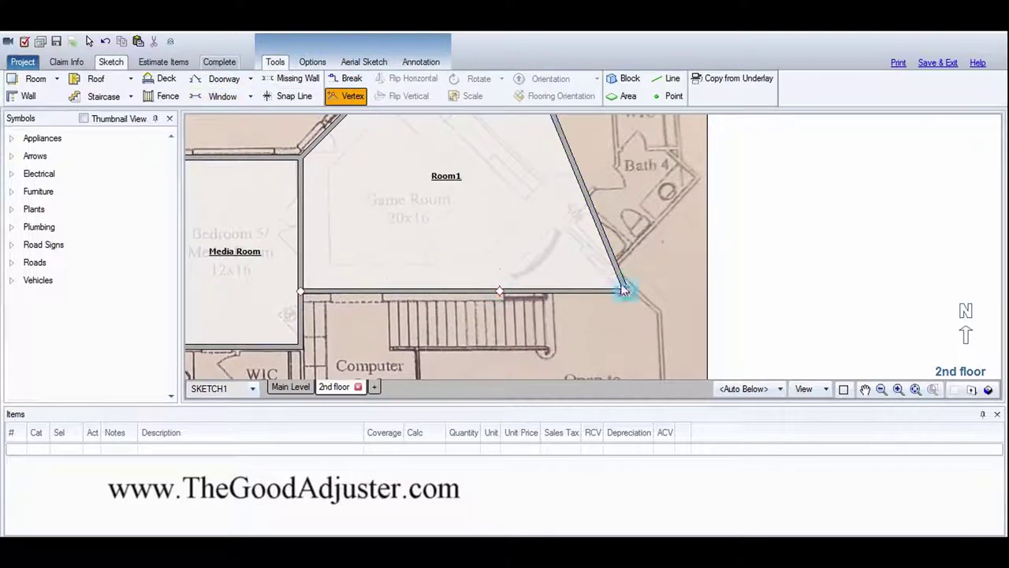
drag(624, 290, 590, 215)
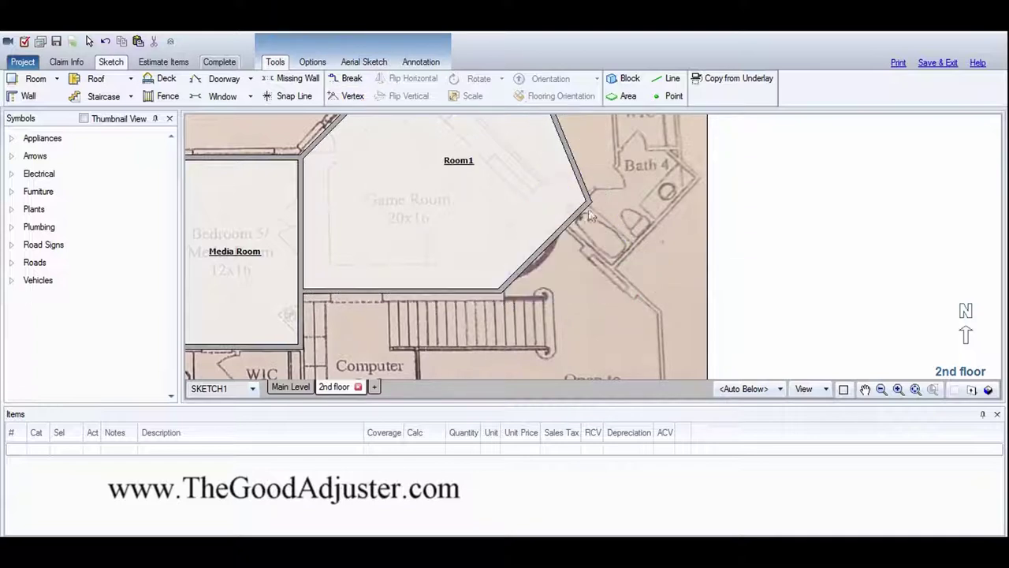
Remove Room1's top apex and move its right diagonal wall onto Bedroom 3's wall
click(865, 388)
drag(665, 225, 714, 315)
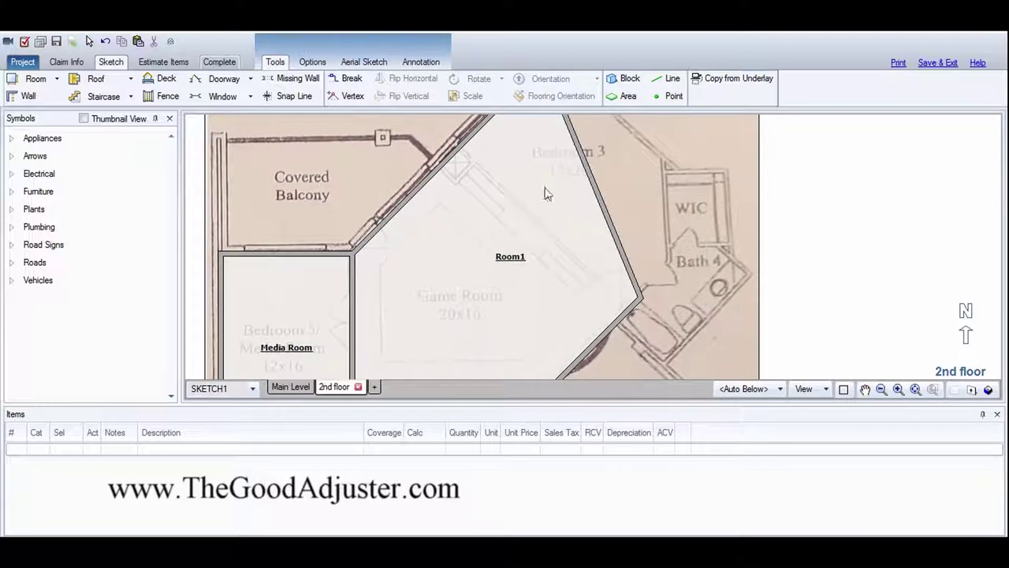
click(864, 389)
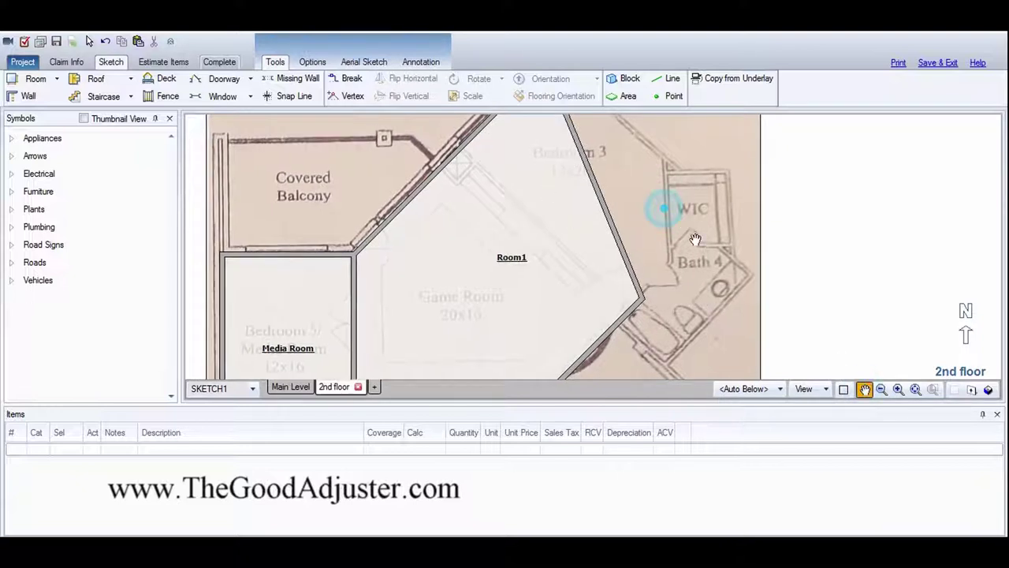
drag(694, 239, 756, 309)
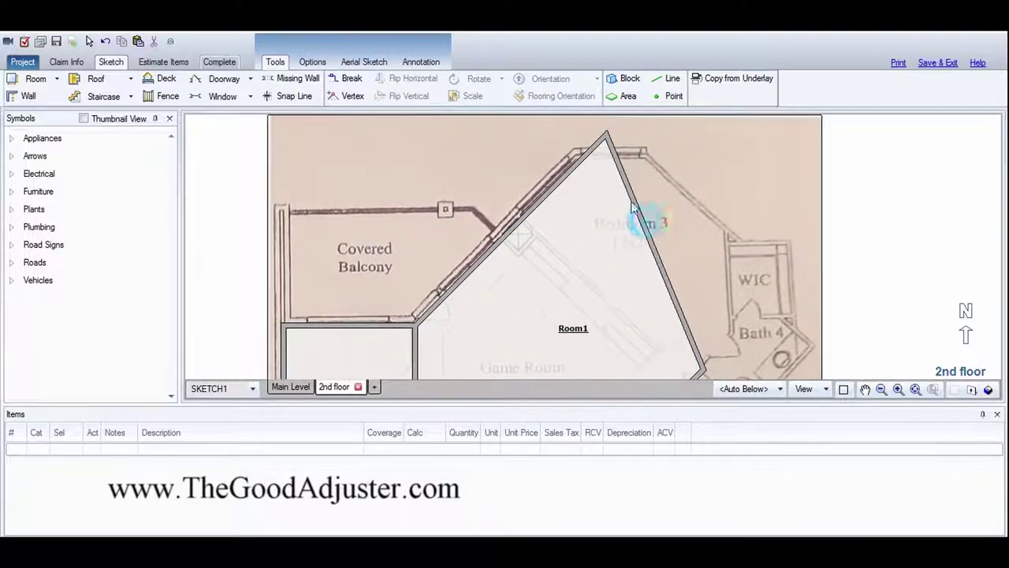
click(607, 154)
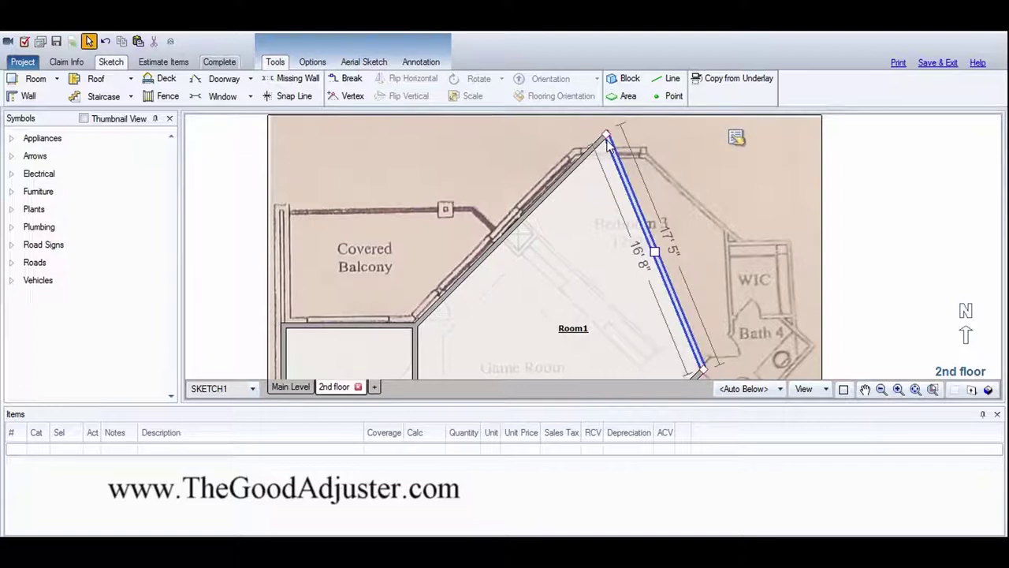
click(505, 211)
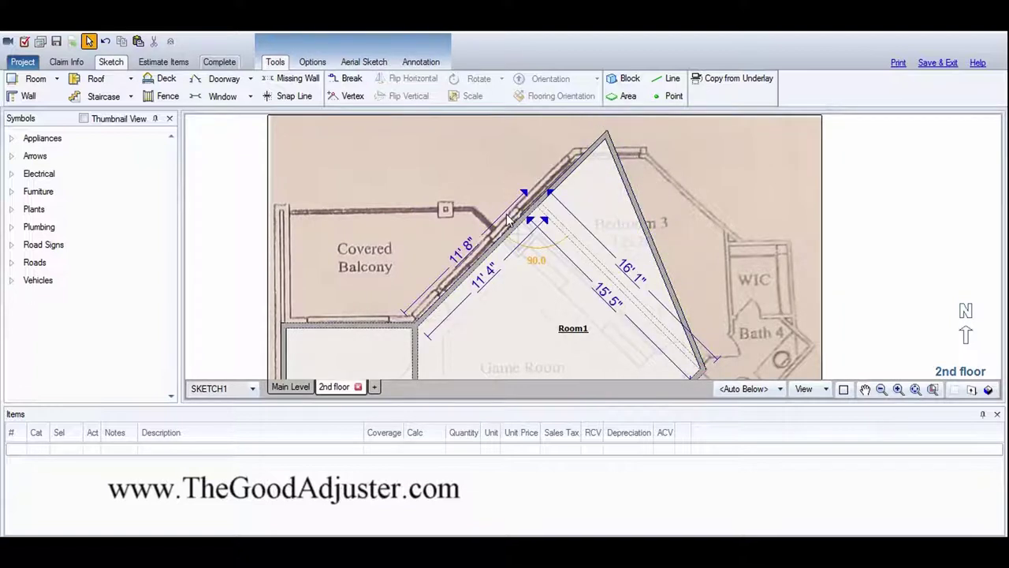
drag(508, 220, 609, 252)
click(622, 286)
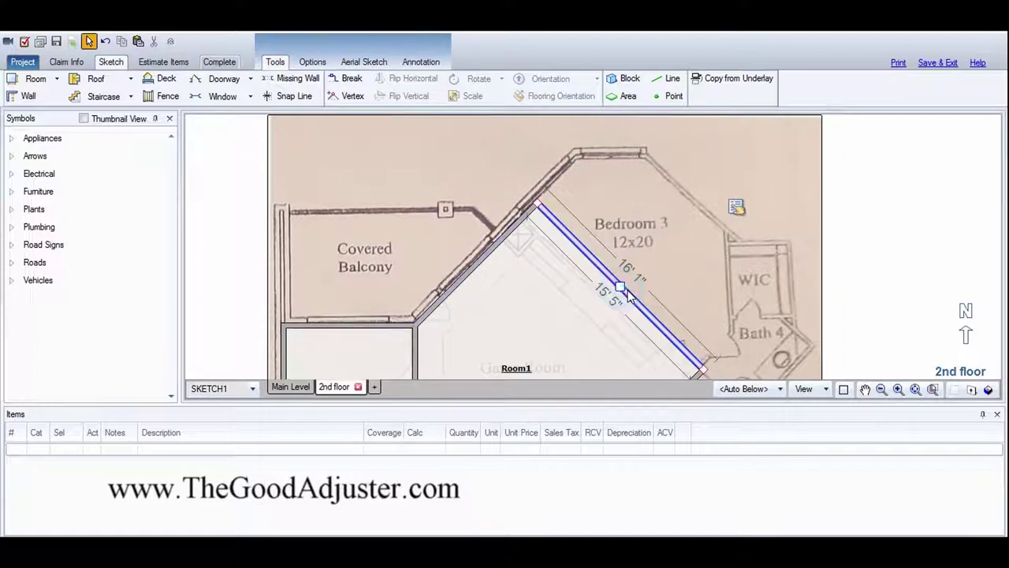
click(619, 287)
drag(607, 297, 595, 311)
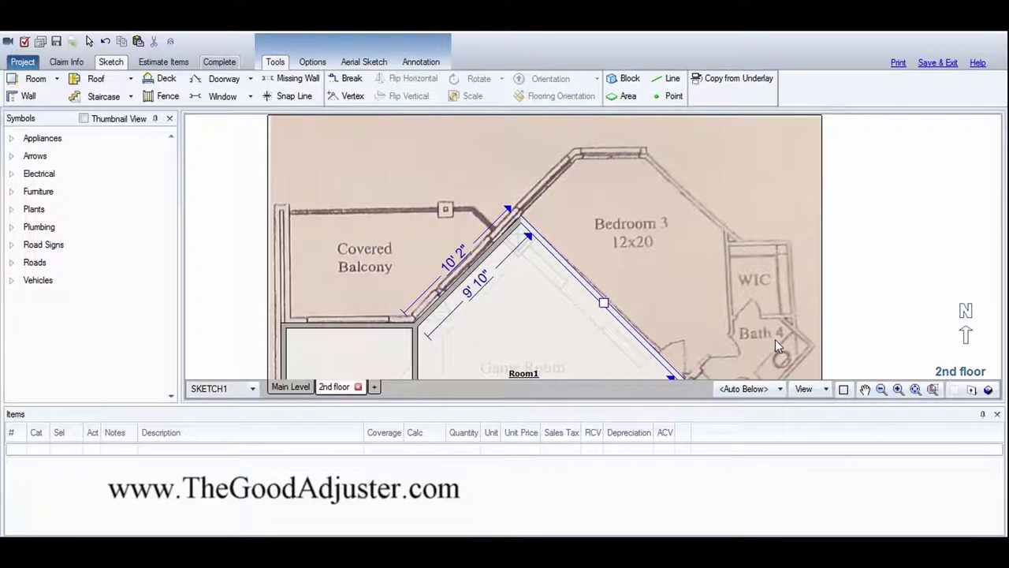
Rename Room1 to 'Game Room'
click(865, 388)
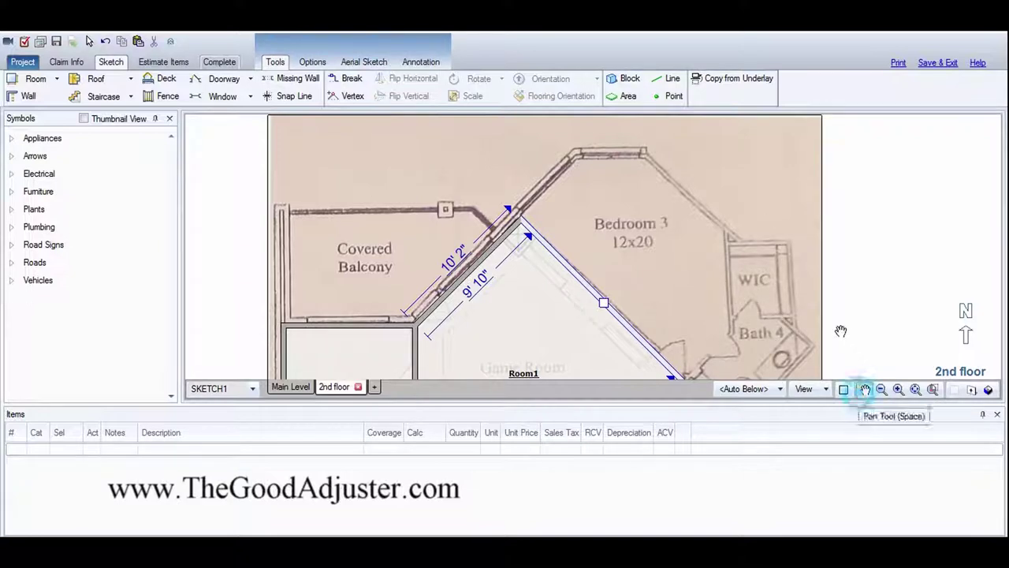
drag(840, 331, 830, 193)
click(527, 232)
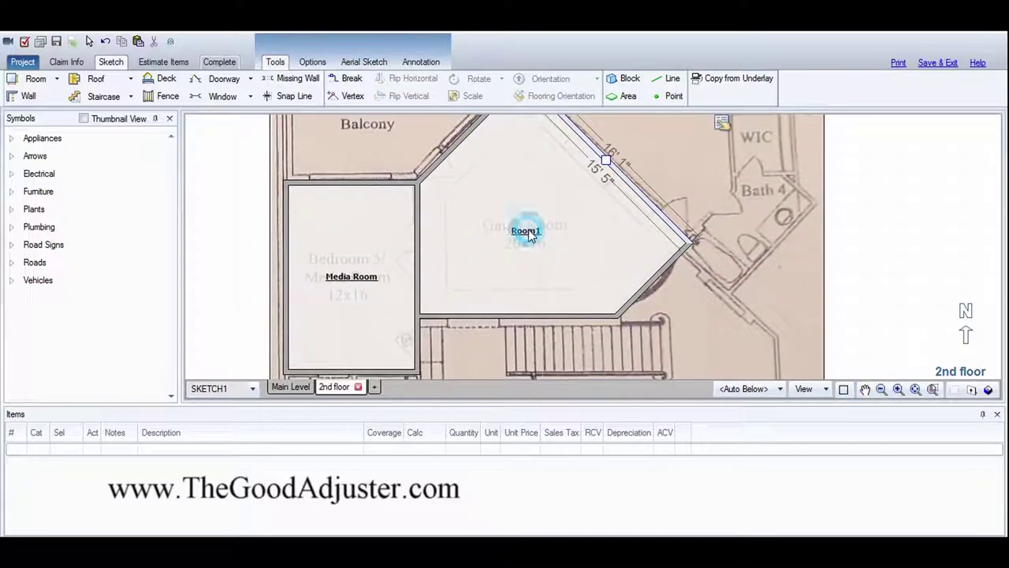
double_click(526, 231)
text(Gam)
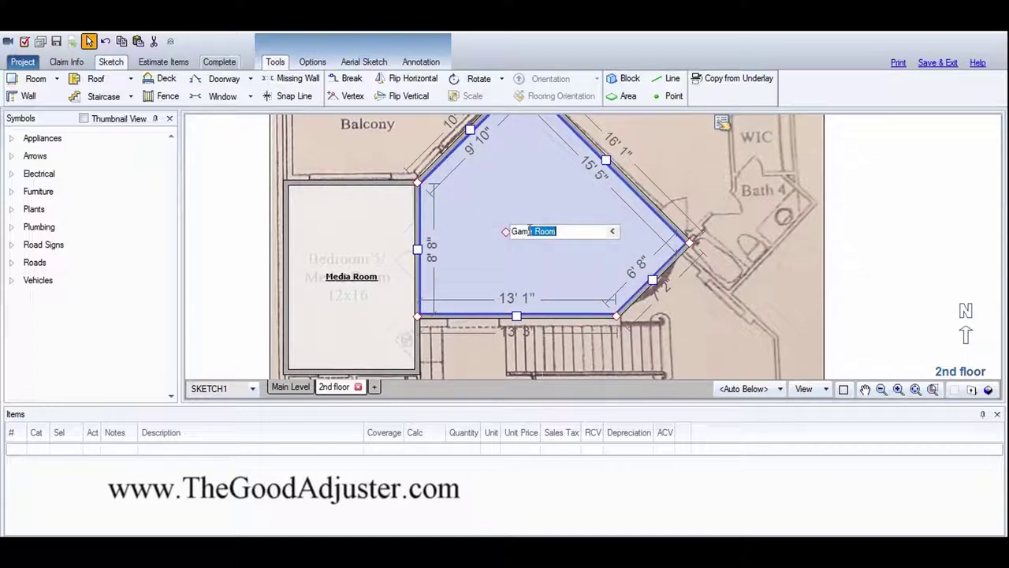
text(e)
key(Return)
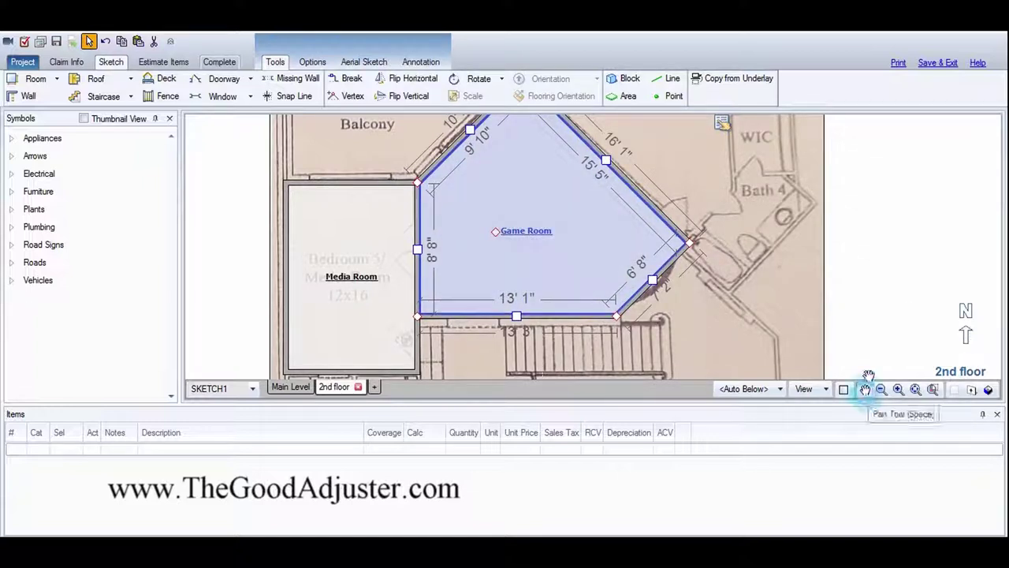
click(864, 388)
mouse_move(890, 184)
mouse_down()
mouse_move(738, 233)
mouse_move(736, 268)
mouse_move(689, 315)
mouse_up()
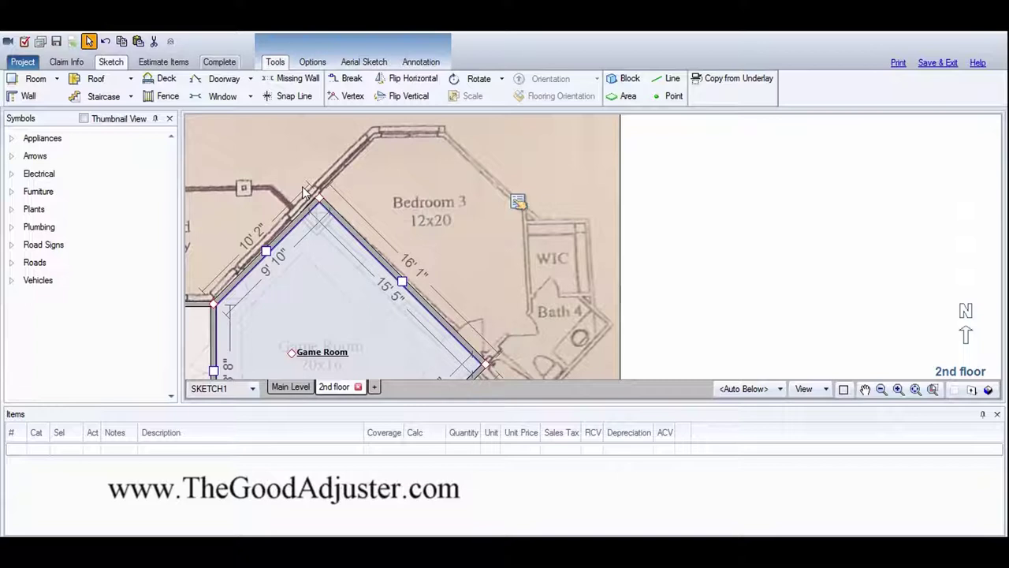
click(35, 78)
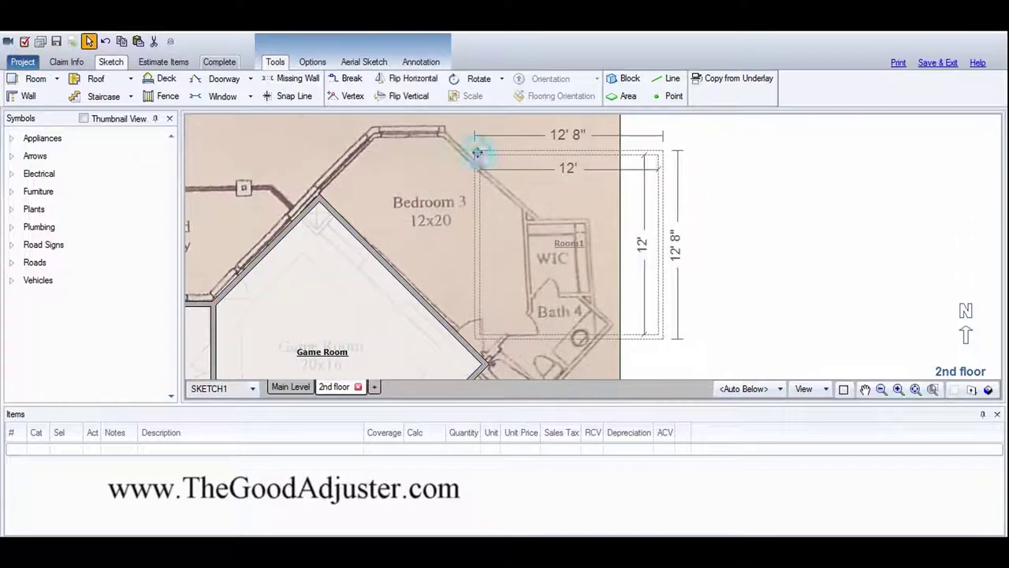
Place a trial 12' by 12' room over Bedroom 3, then delete it
click(477, 154)
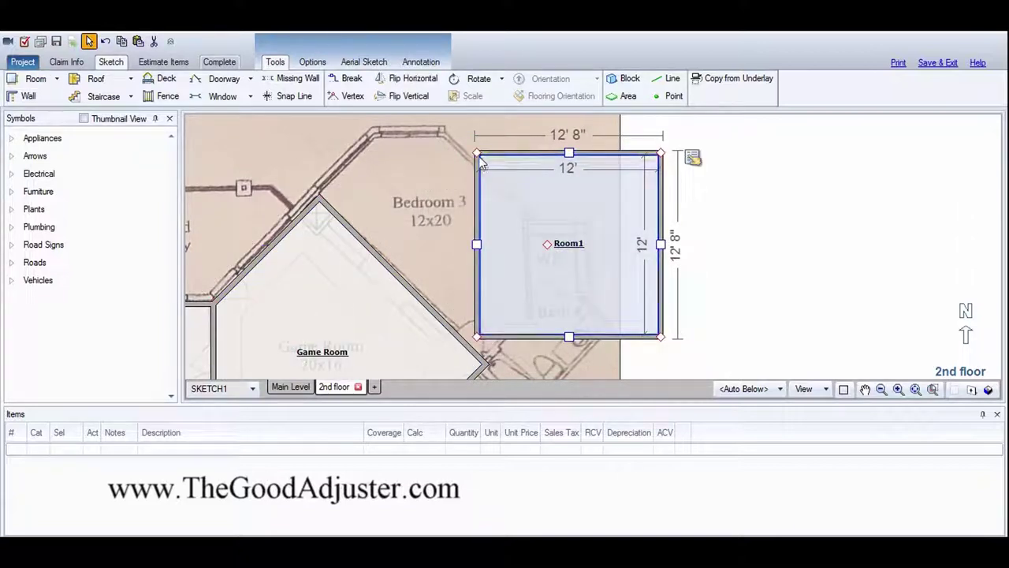
drag(476, 152, 377, 173)
click(580, 244)
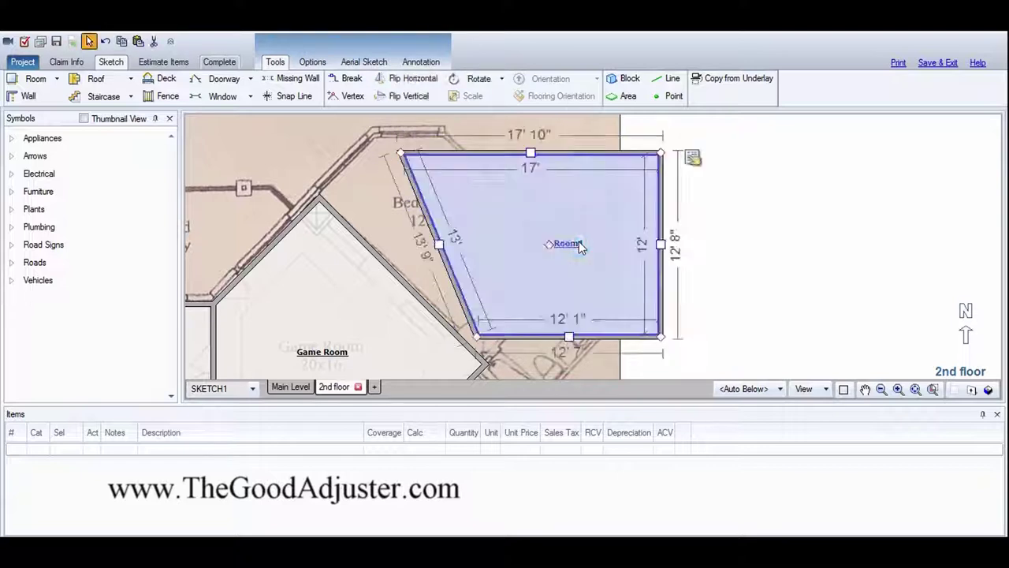
key(Delete)
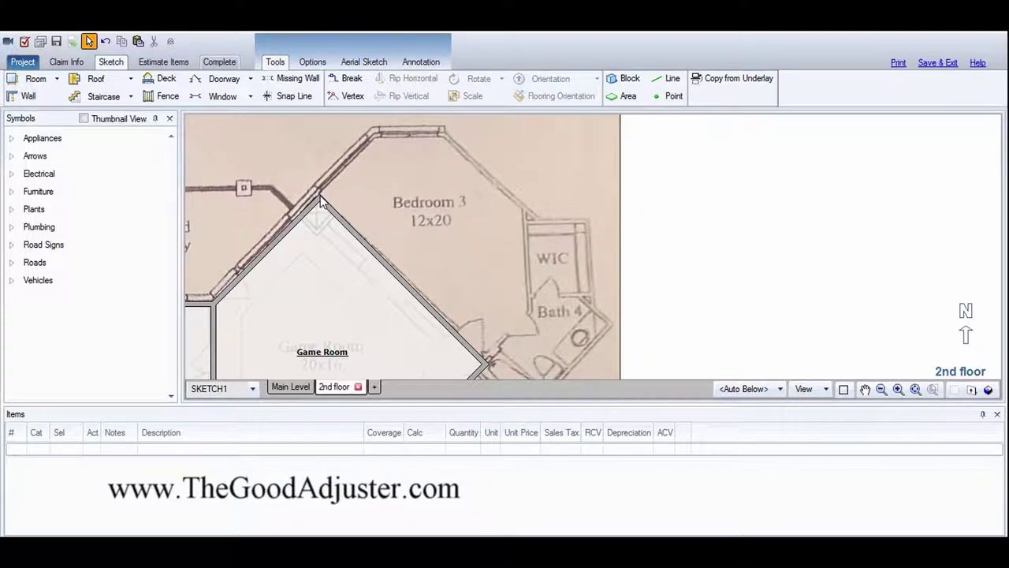
Trace Bedroom 3's angled outline wall by wall from the Game Room's top corner
click(28, 96)
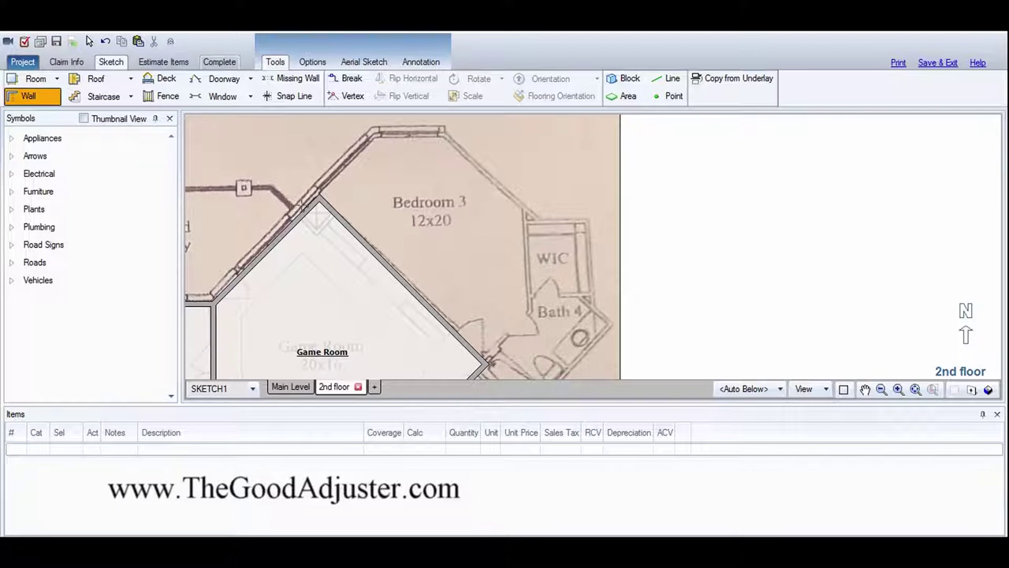
click(318, 197)
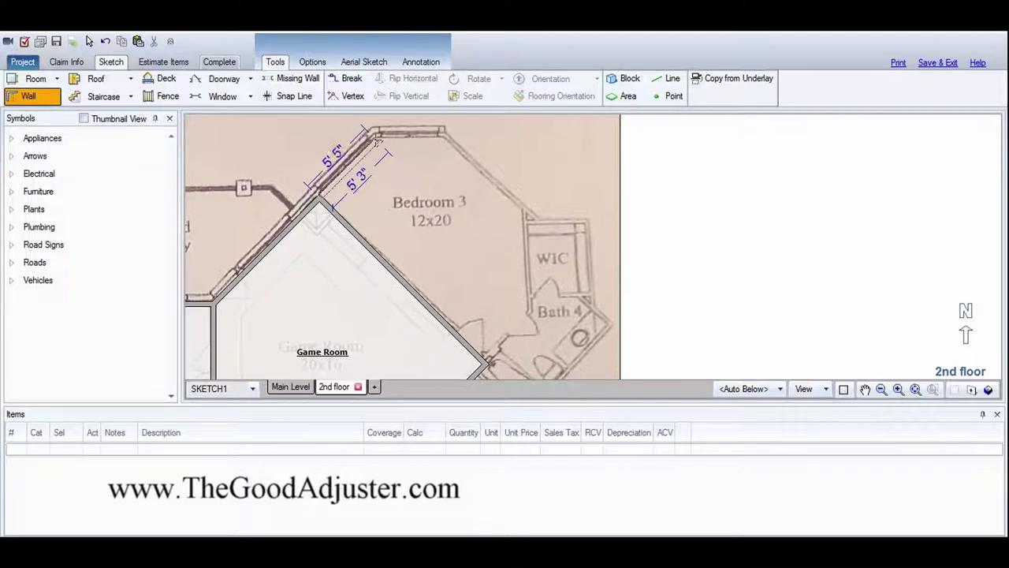
click(375, 135)
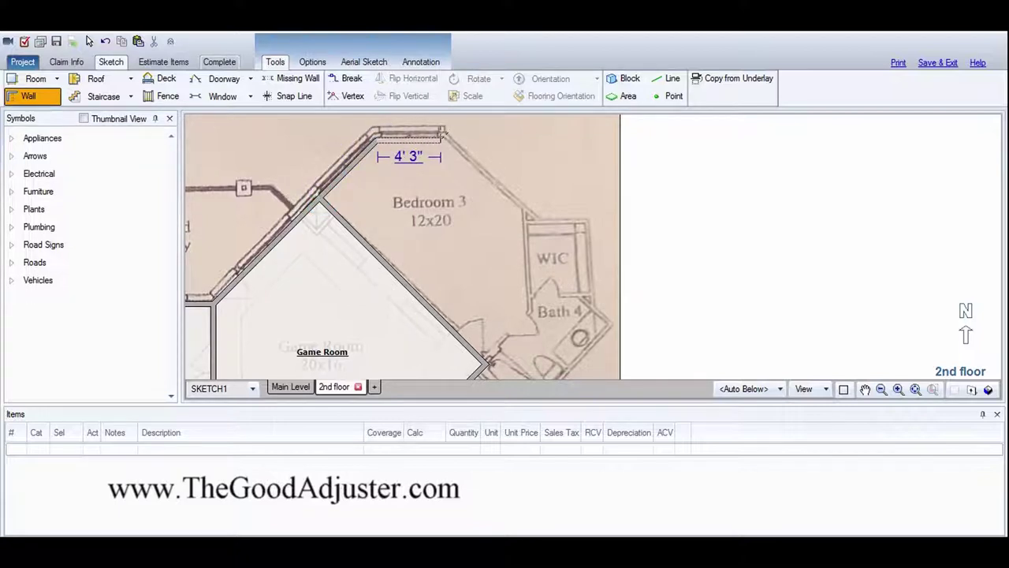
click(443, 131)
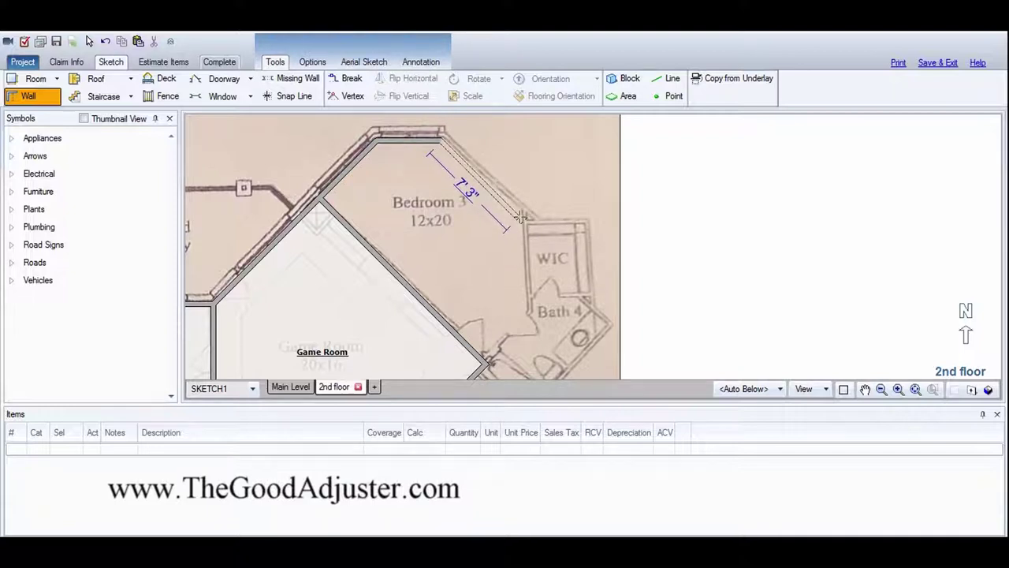
click(520, 217)
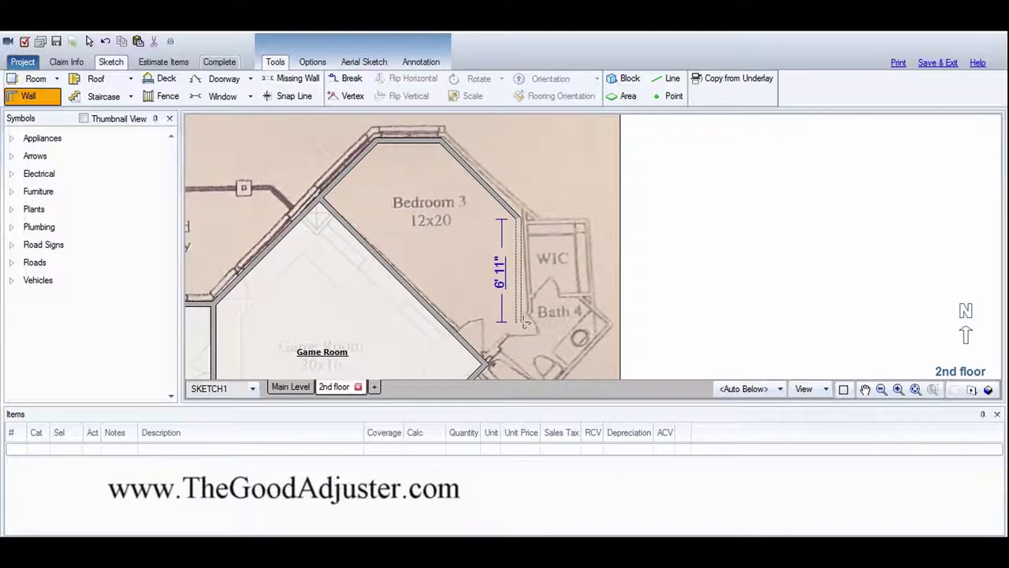
click(520, 303)
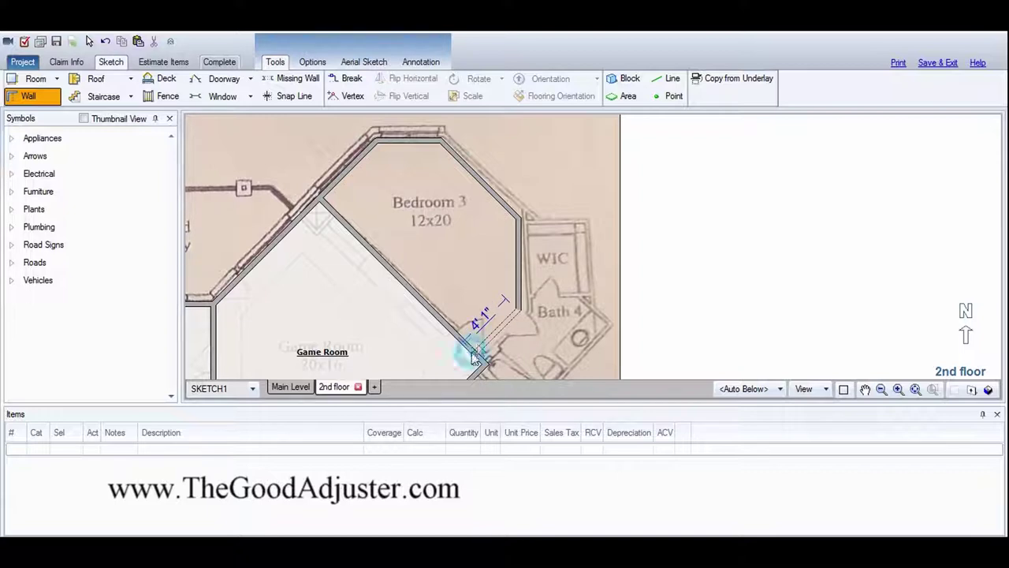
click(476, 351)
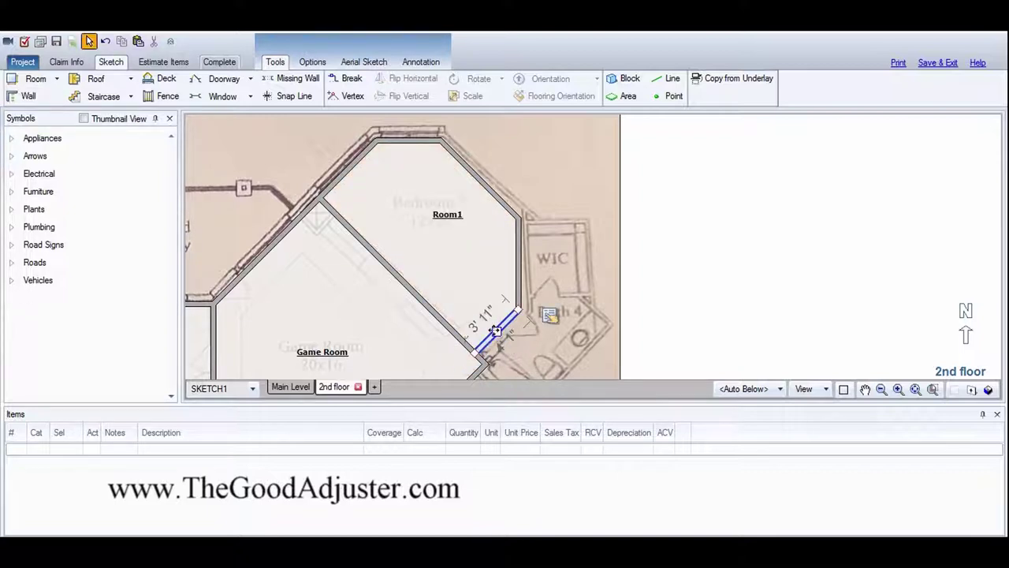
Adjust the new room's right and upper diagonal walls to match the plan
click(501, 340)
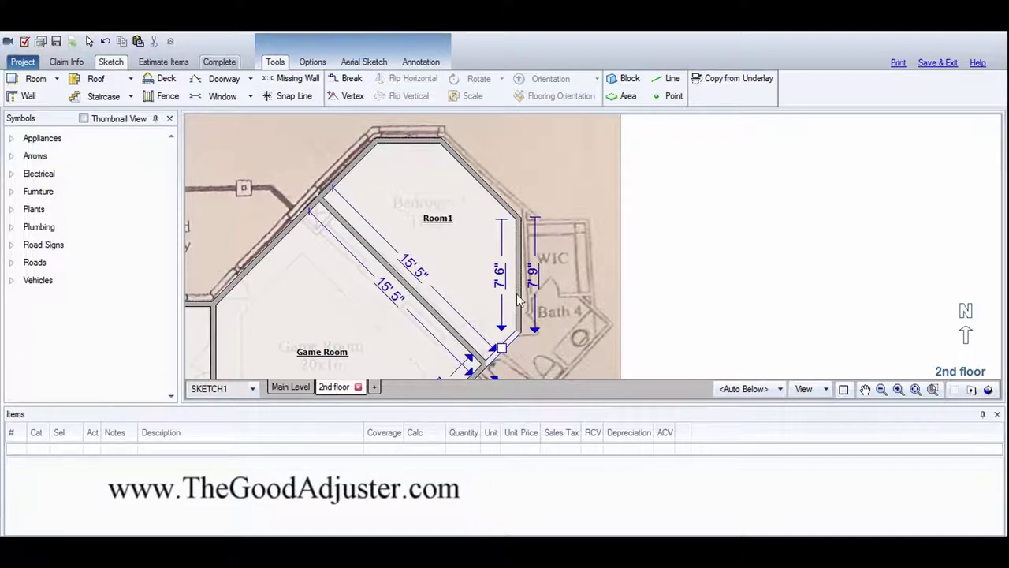
click(519, 274)
drag(519, 274, 525, 274)
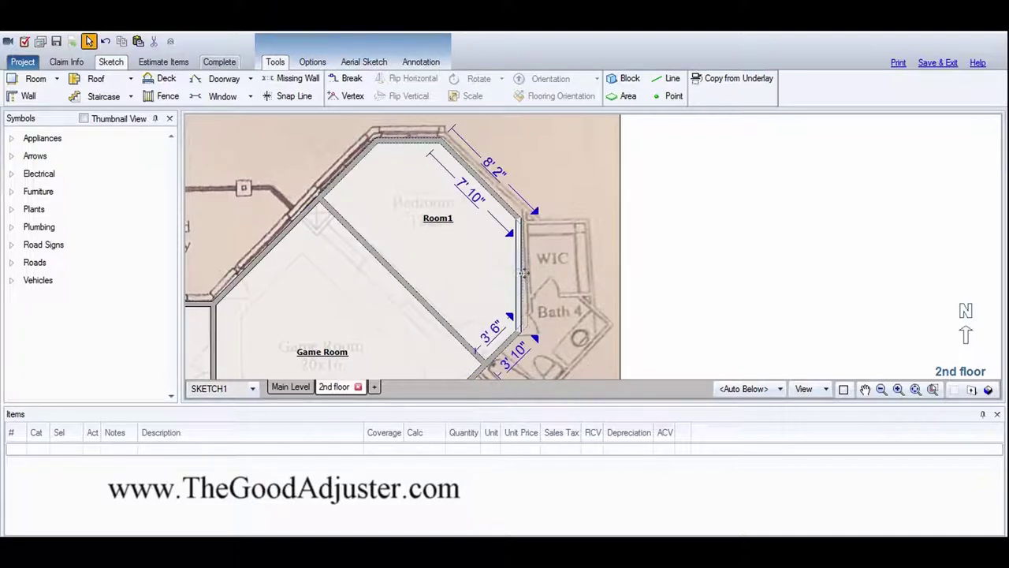
click(495, 194)
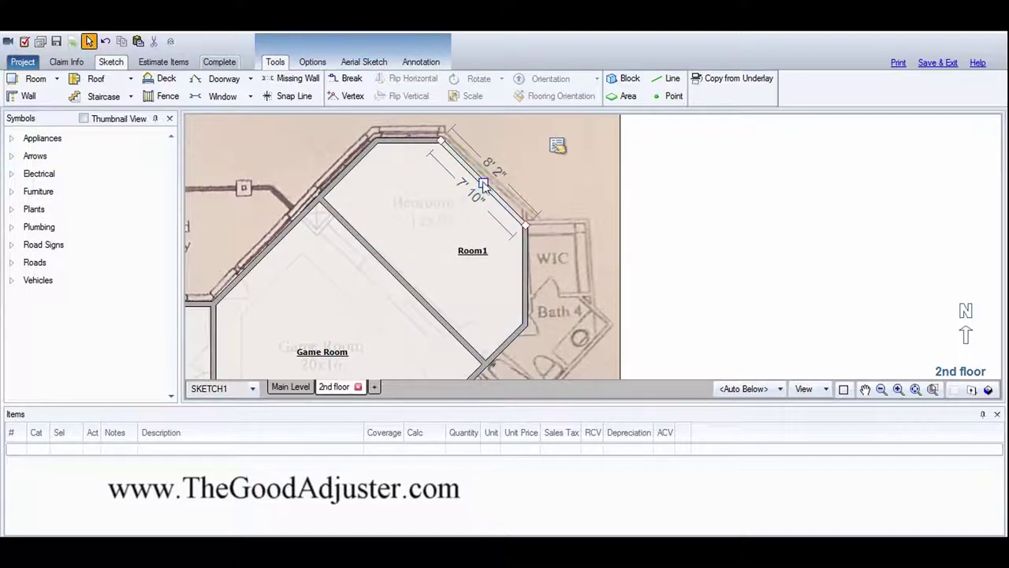
drag(490, 183, 490, 175)
Name the room 'Bedroom 3'
click(434, 210)
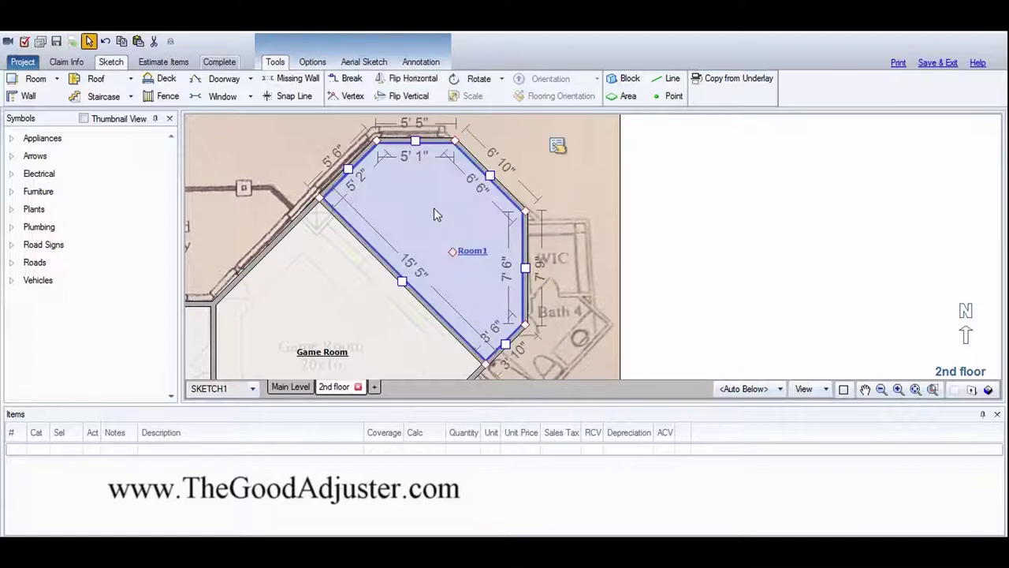
double_click(471, 254)
text(Bedroom 3)
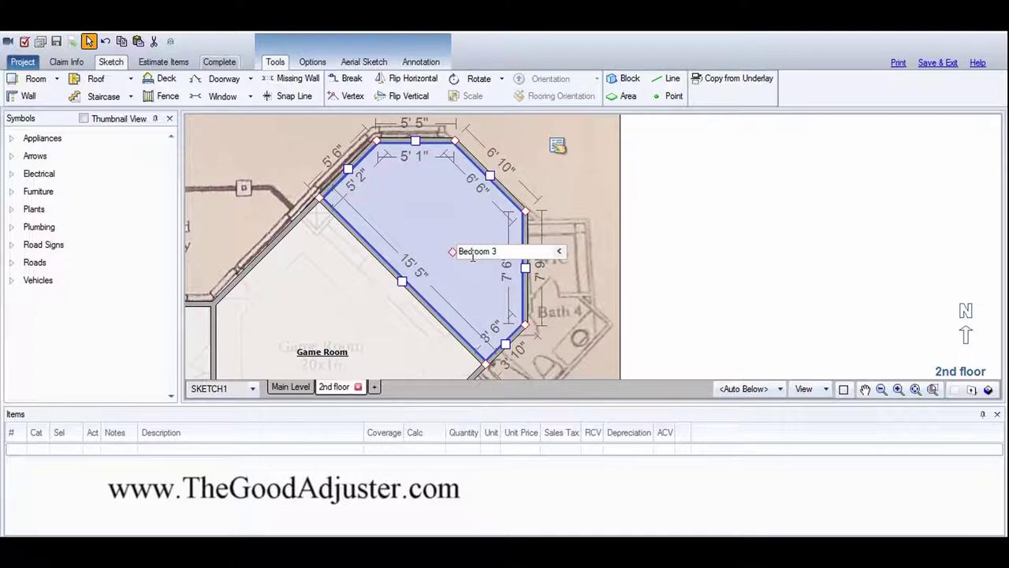
click(627, 130)
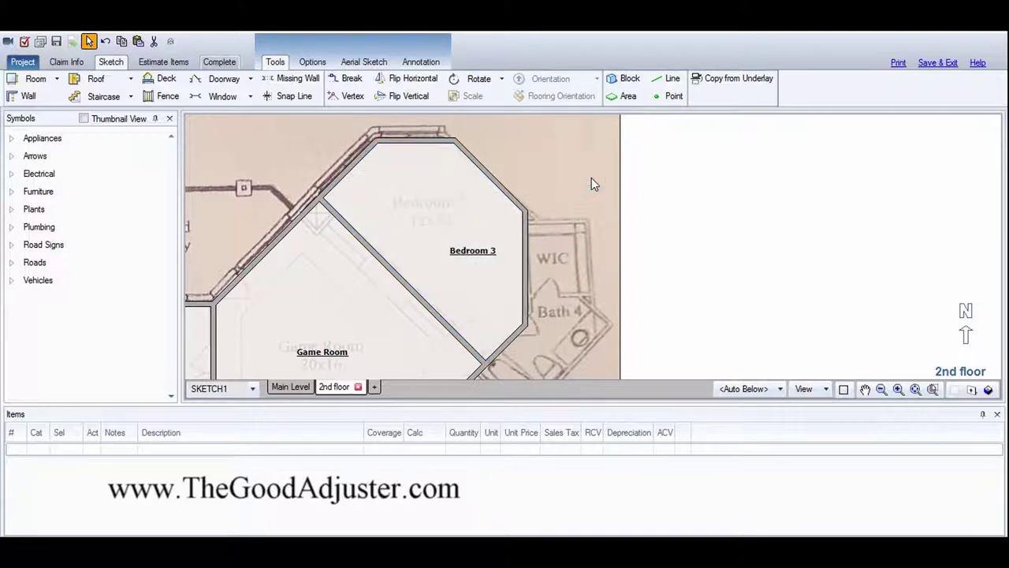
click(865, 388)
drag(493, 301, 467, 210)
Place a 2' 6" door on the diagonal wall between Game Room and Bedroom 3
key(d)
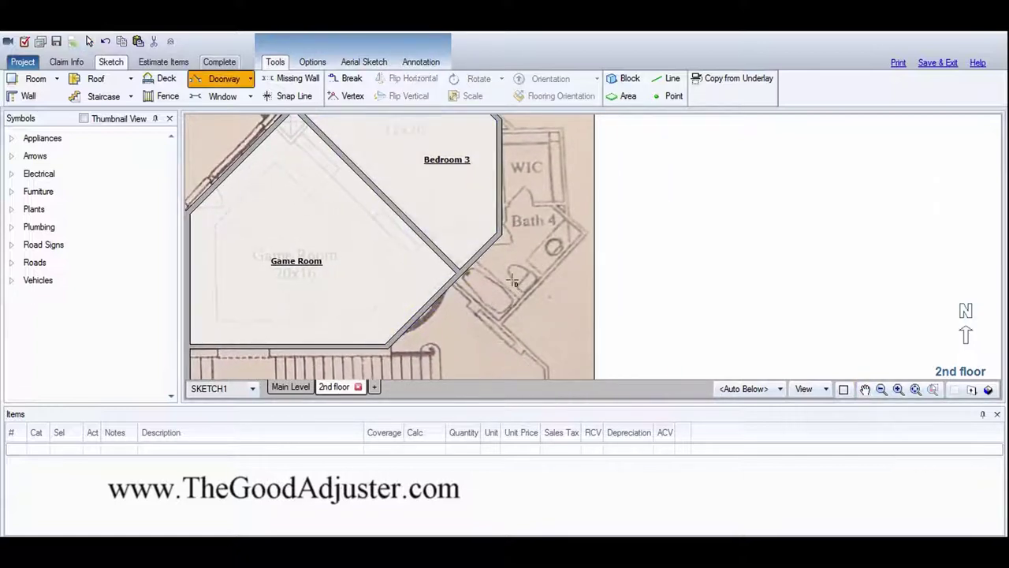
click(440, 255)
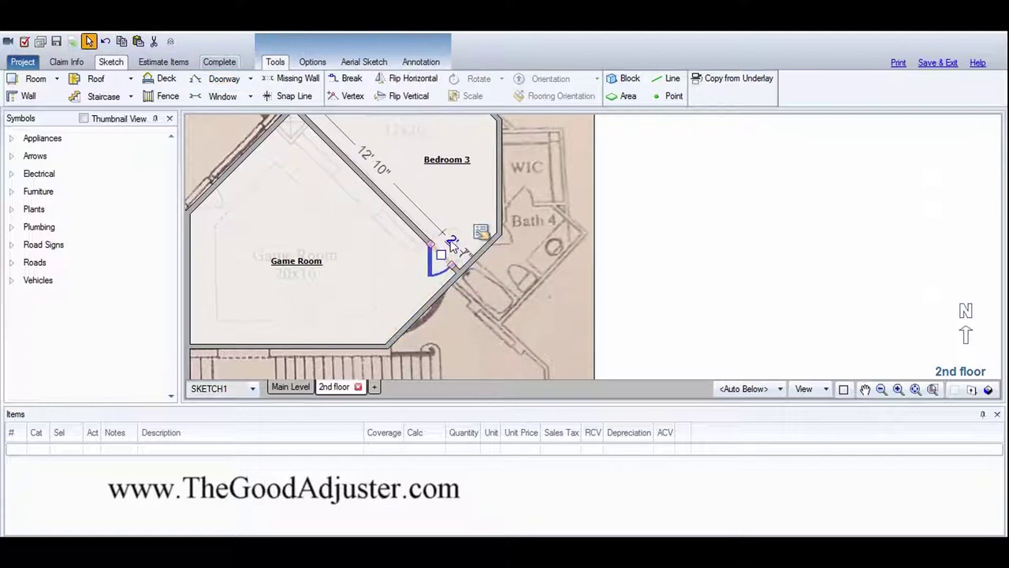
double_click(451, 243)
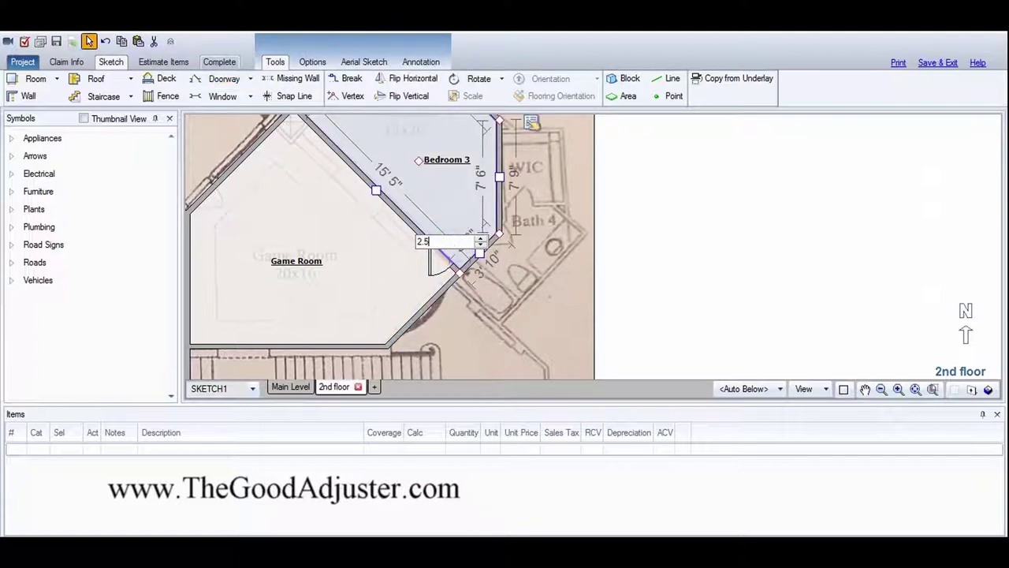
click(699, 222)
click(638, 238)
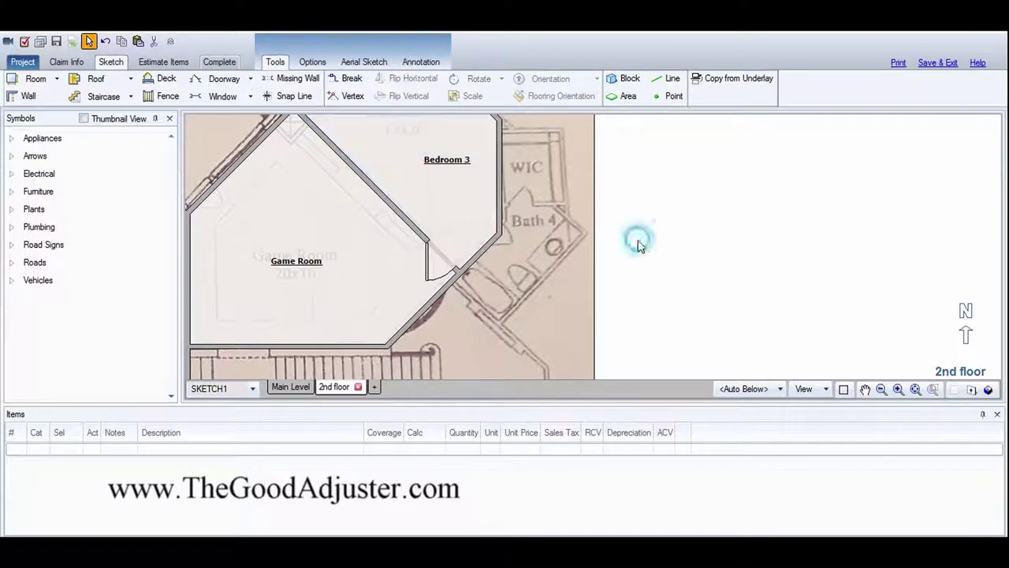
Flip the new door vertically and horizontally to reverse its swing
click(423, 256)
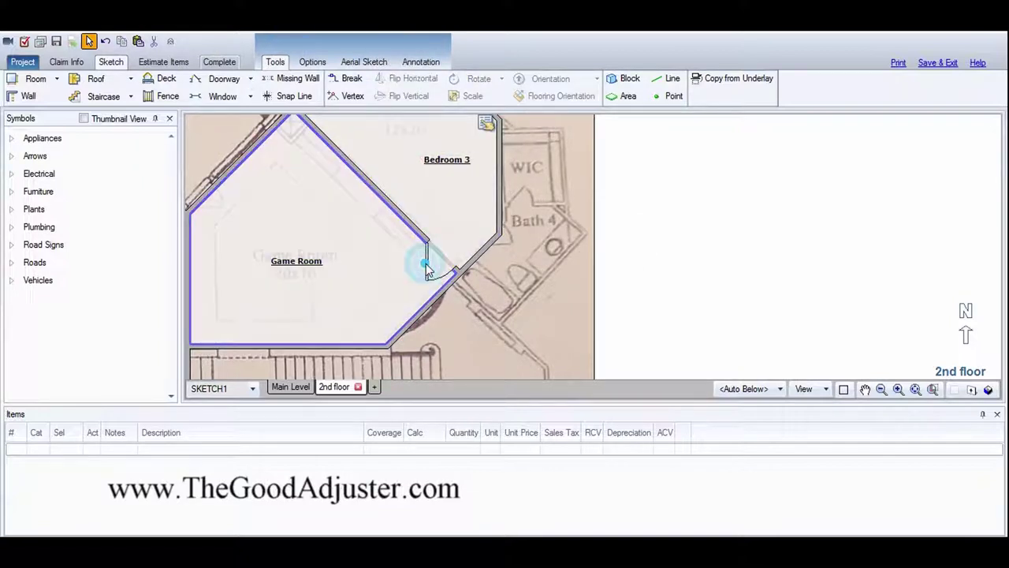
click(425, 265)
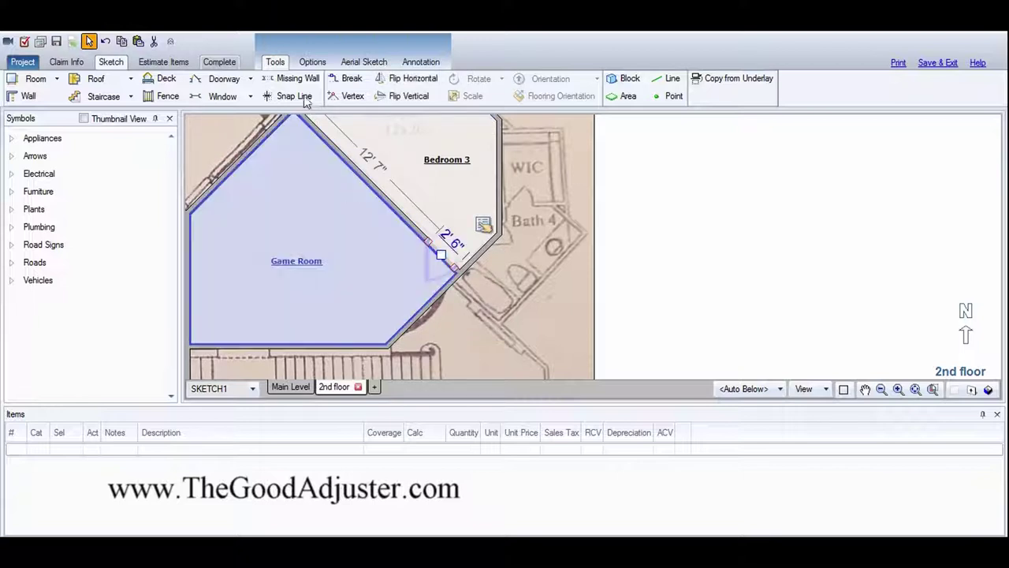
click(398, 96)
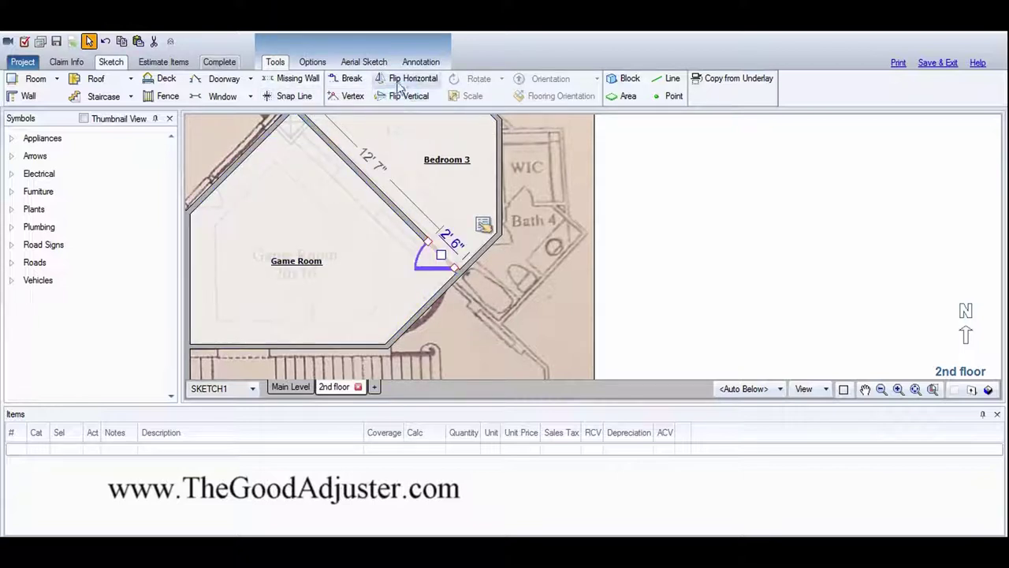
click(397, 81)
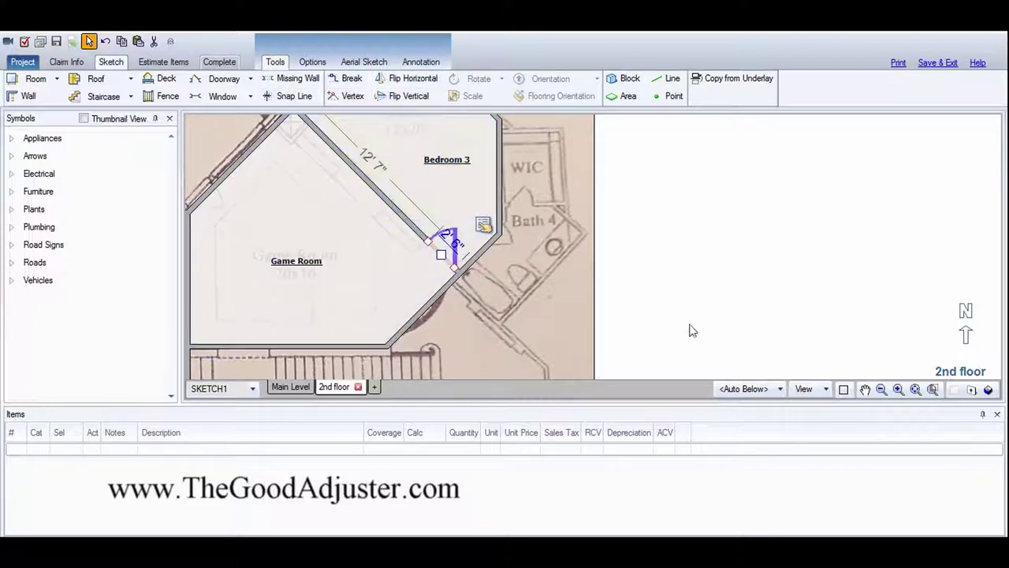
click(865, 389)
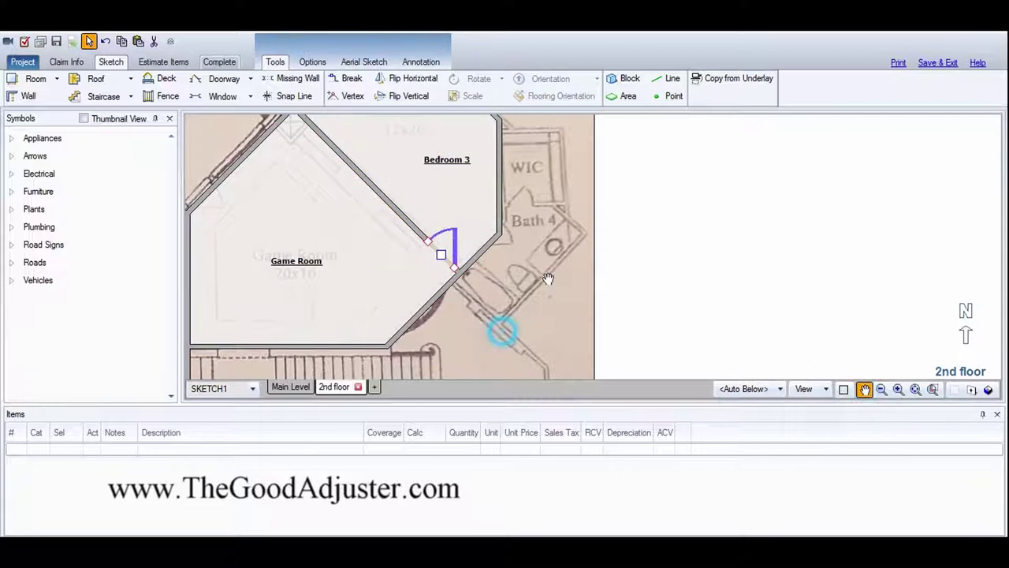
mouse_move(505, 328)
mouse_down()
mouse_move(642, 255)
mouse_move(688, 260)
mouse_up()
Place a 2.5 ft door on the Game Room's upper-left angled wall by the Covered Balcony
drag(679, 302, 699, 347)
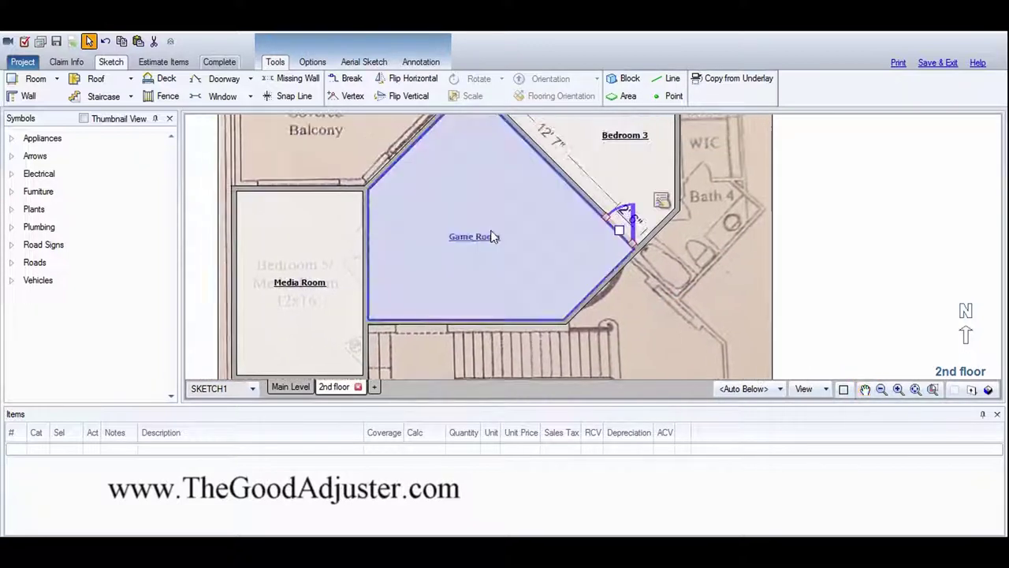
key(d)
click(392, 176)
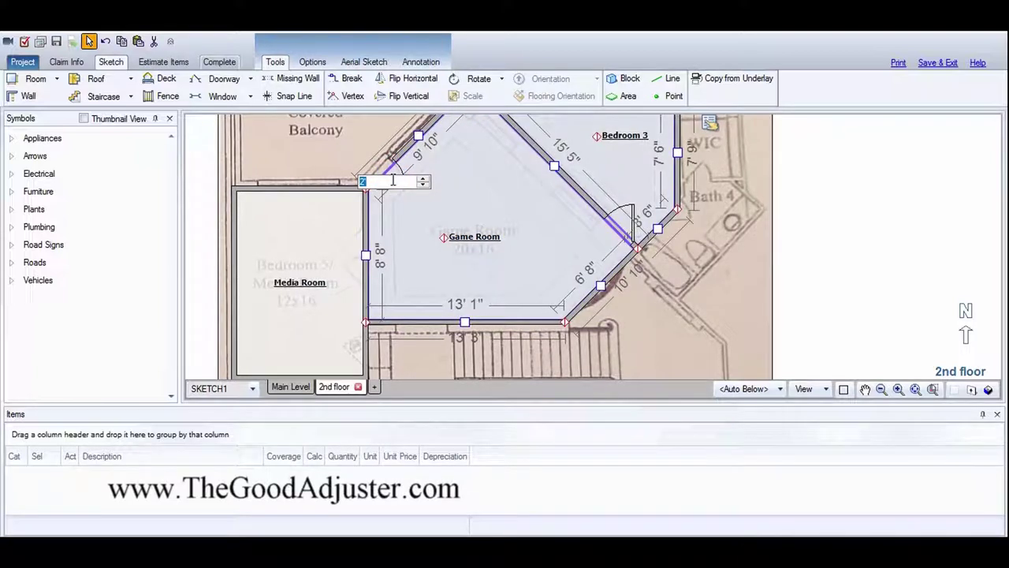
text(2.5)
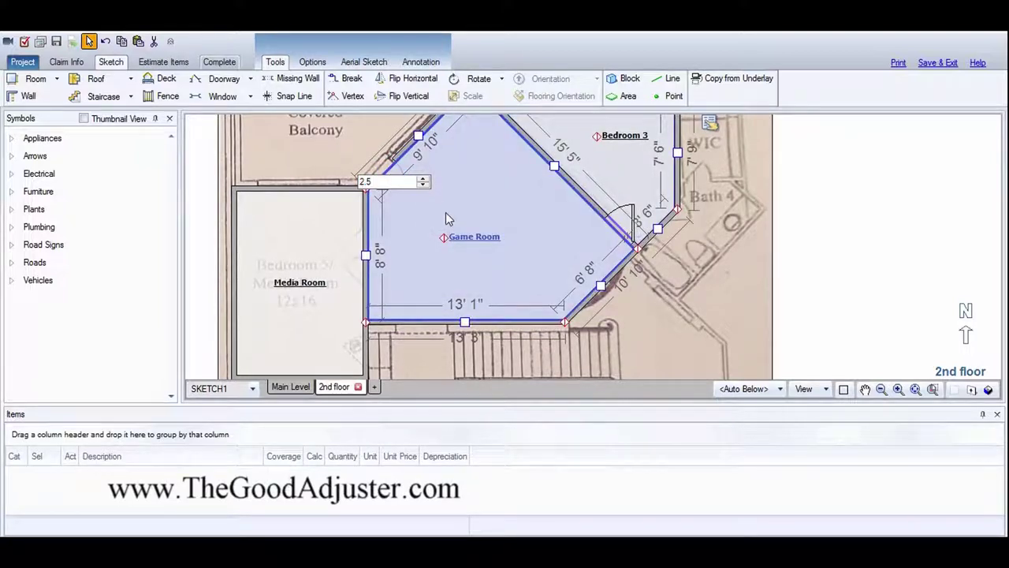
key(Return)
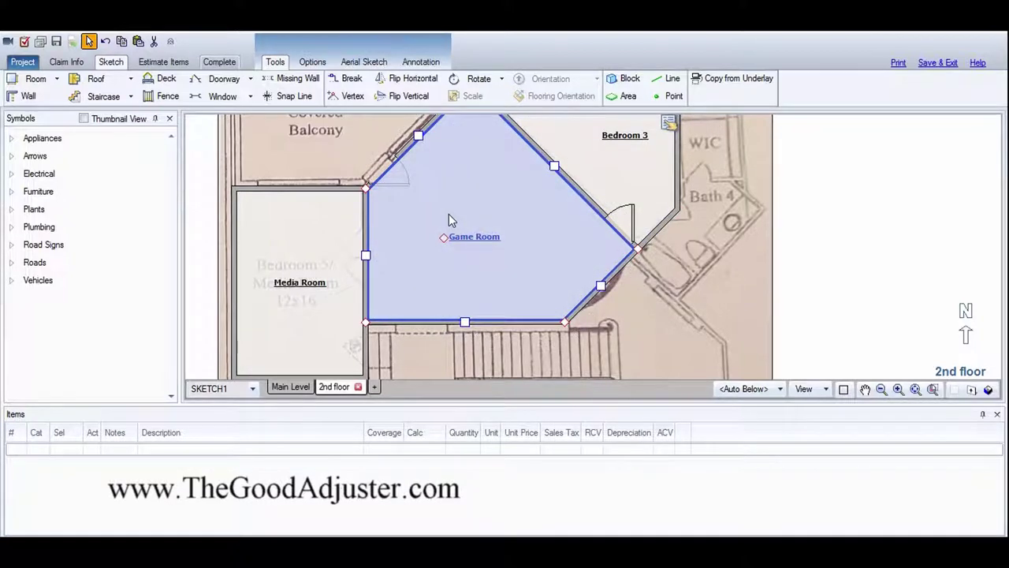
key(space)
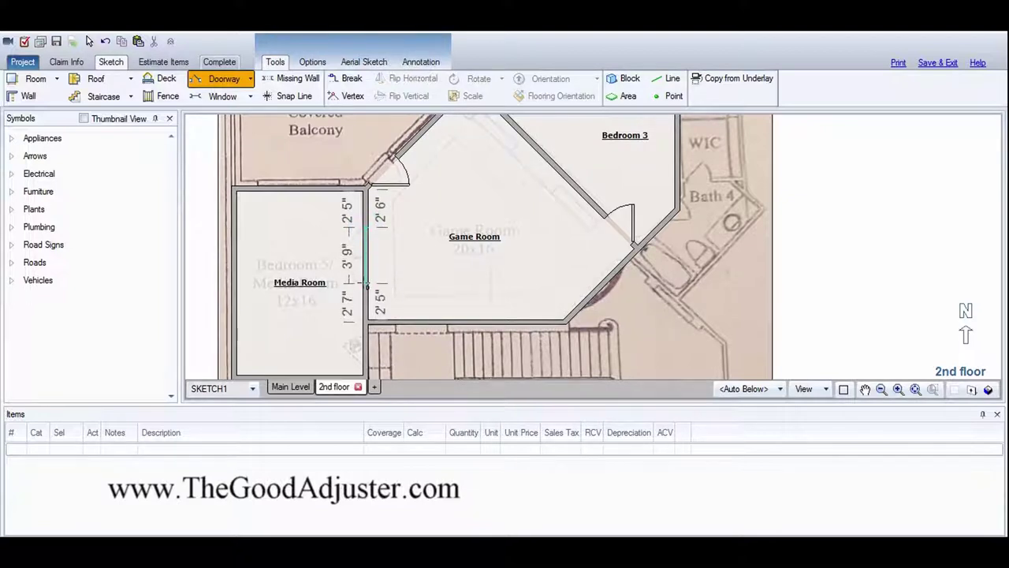
Place a 3' 9" door between Game Room and Media Room and set Double Door to Yes
click(365, 289)
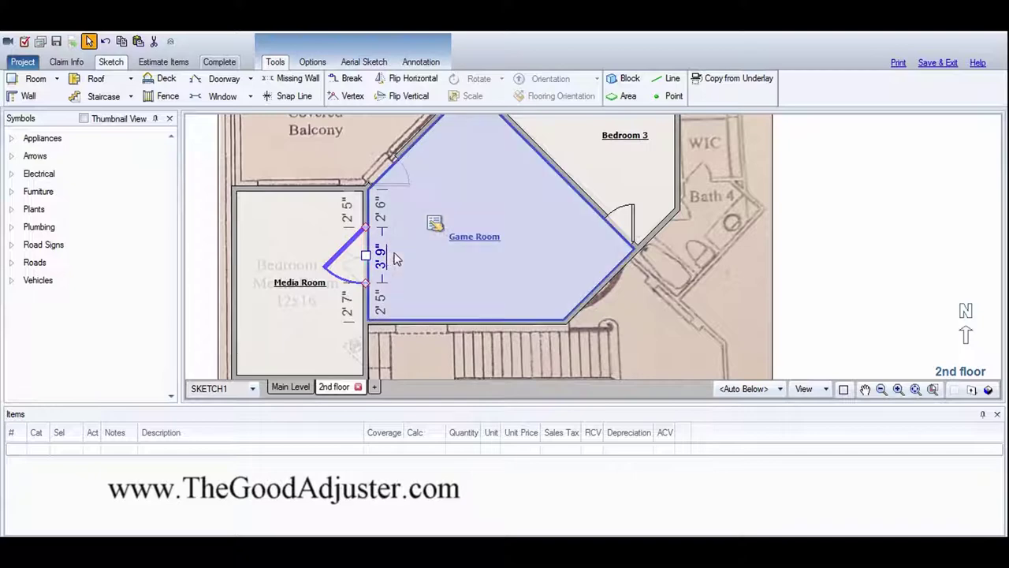
click(381, 257)
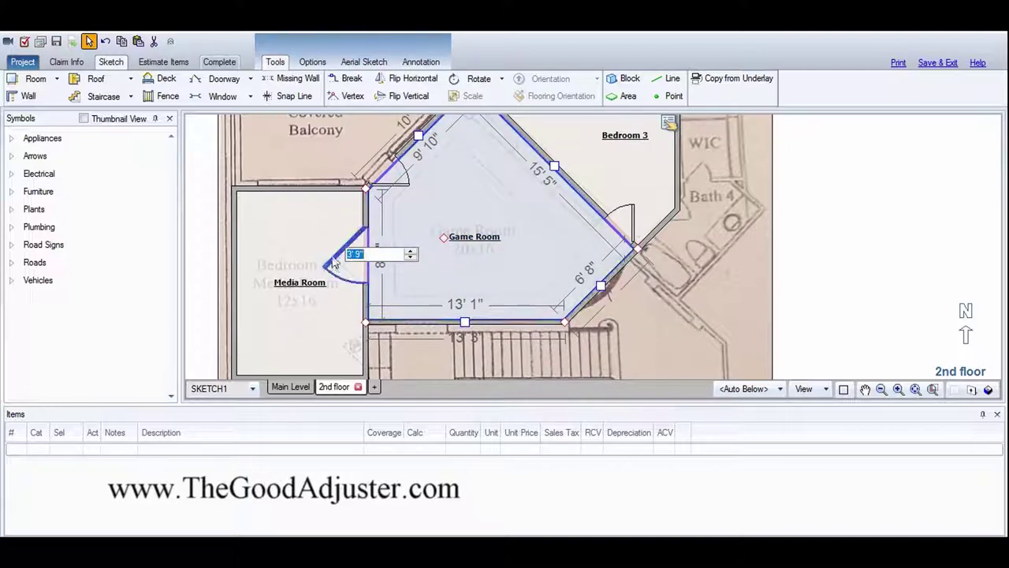
key(Return)
click(435, 223)
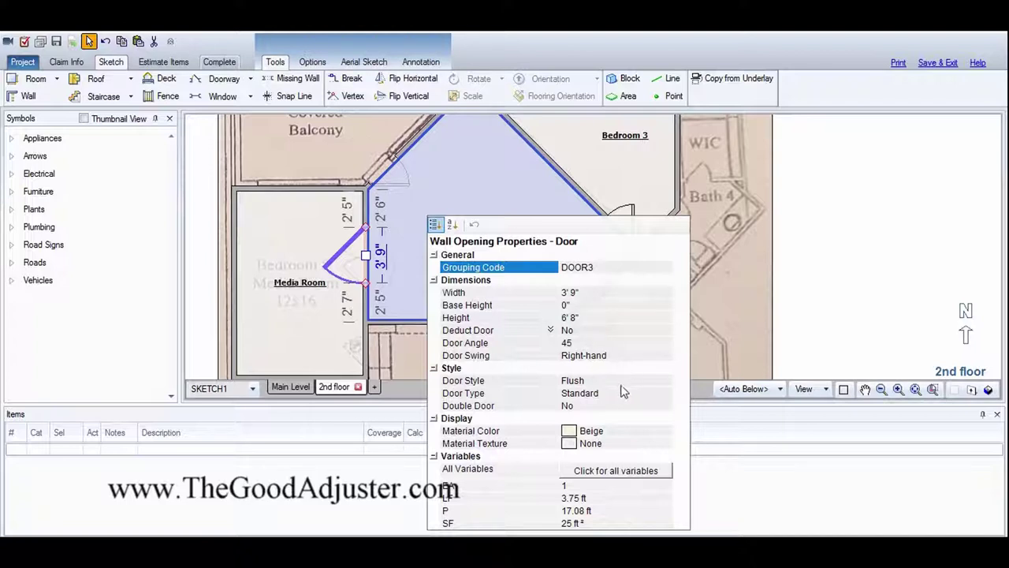
click(607, 405)
click(667, 406)
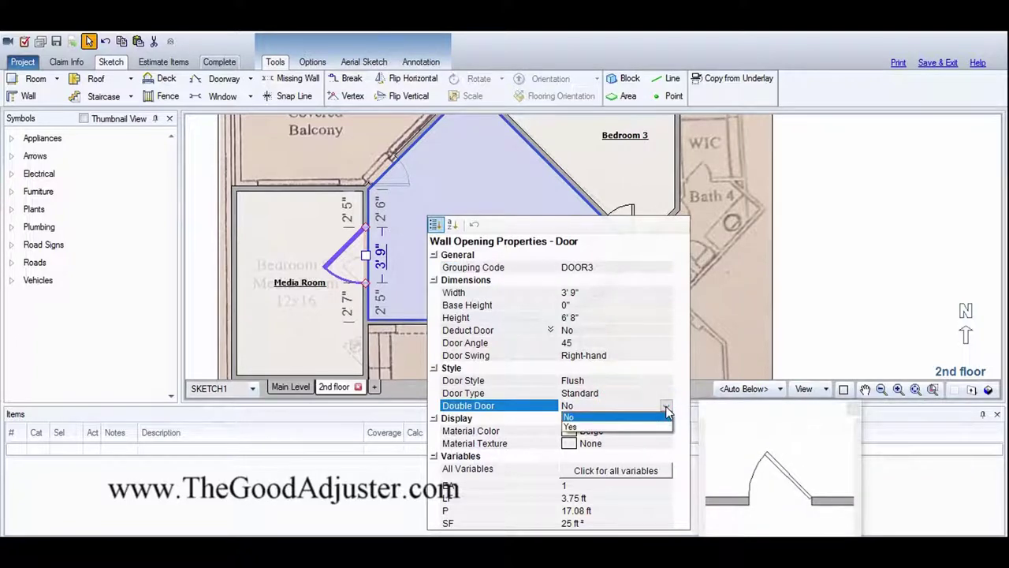
click(611, 426)
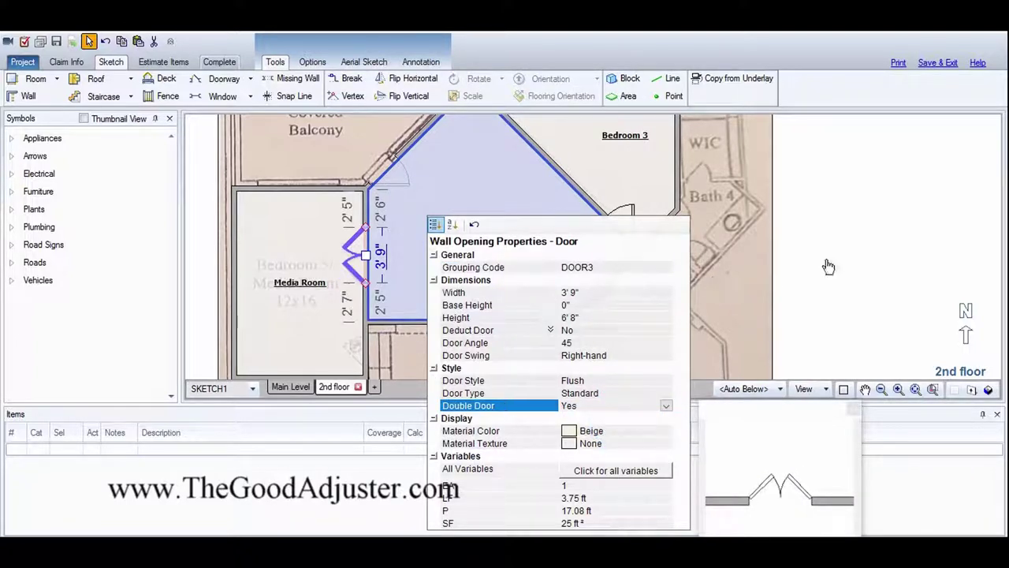
click(856, 256)
click(858, 254)
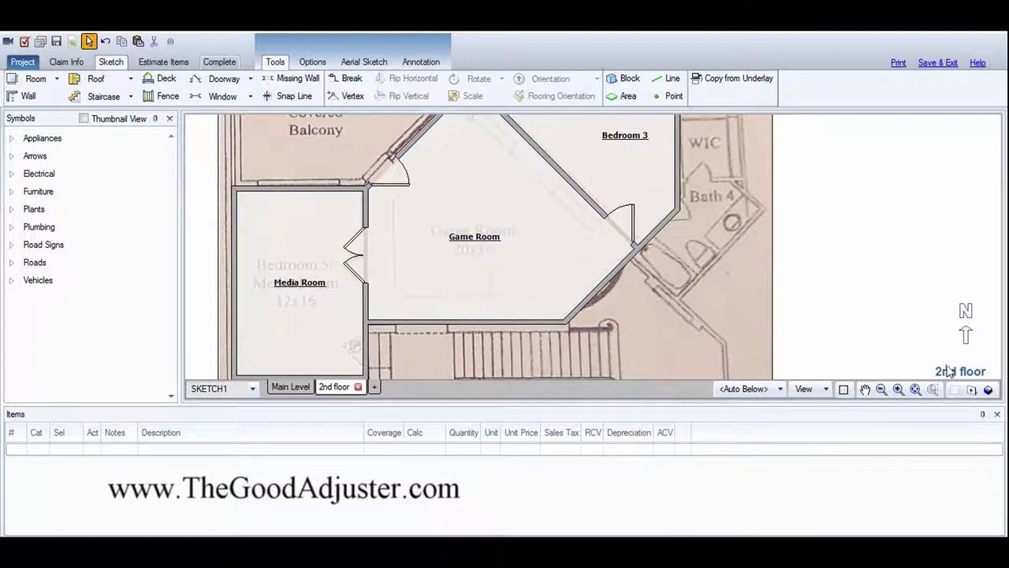
click(865, 390)
drag(896, 291, 823, 314)
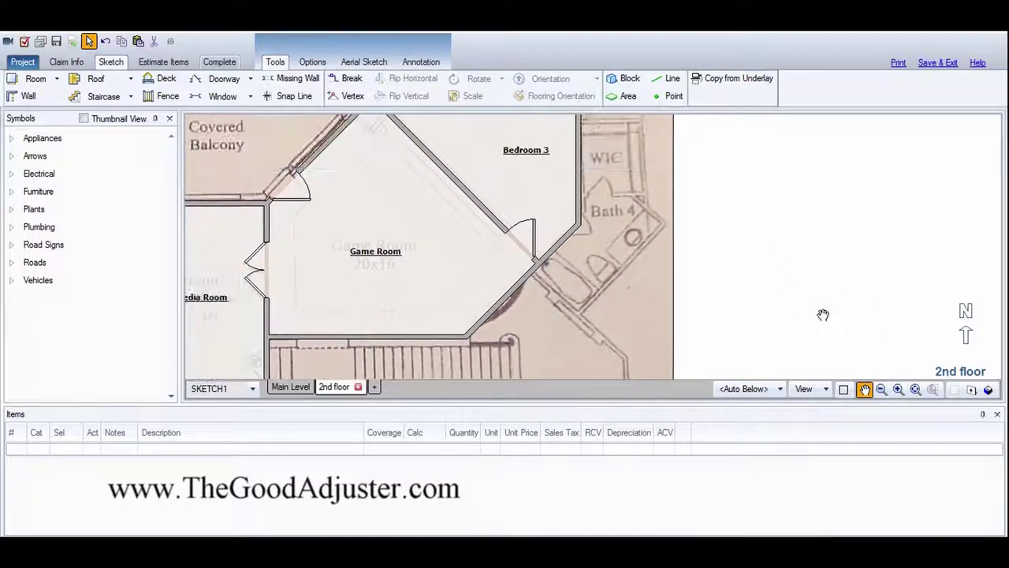
key(Escape)
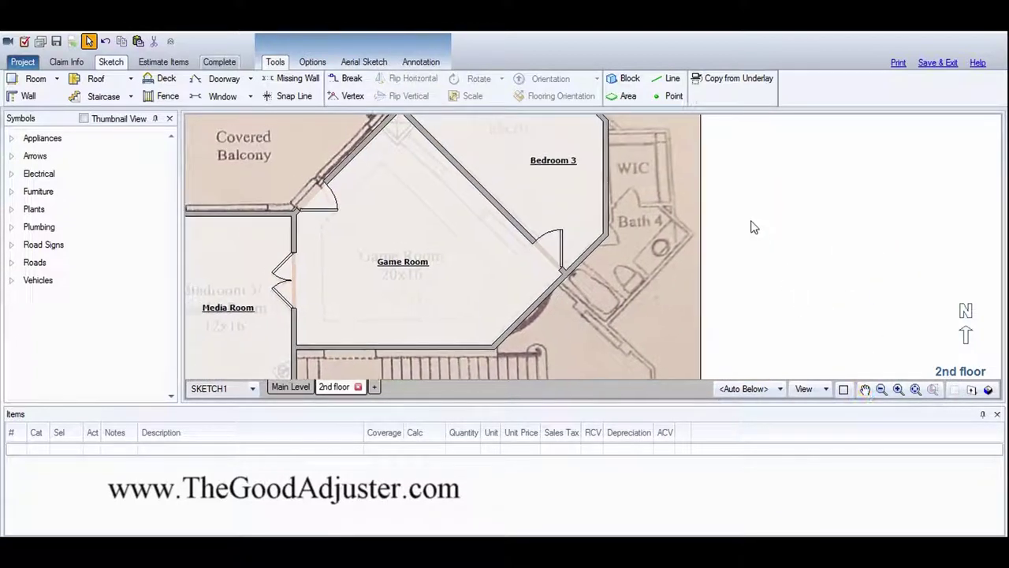
click(864, 390)
drag(732, 327, 750, 198)
key(Escape)
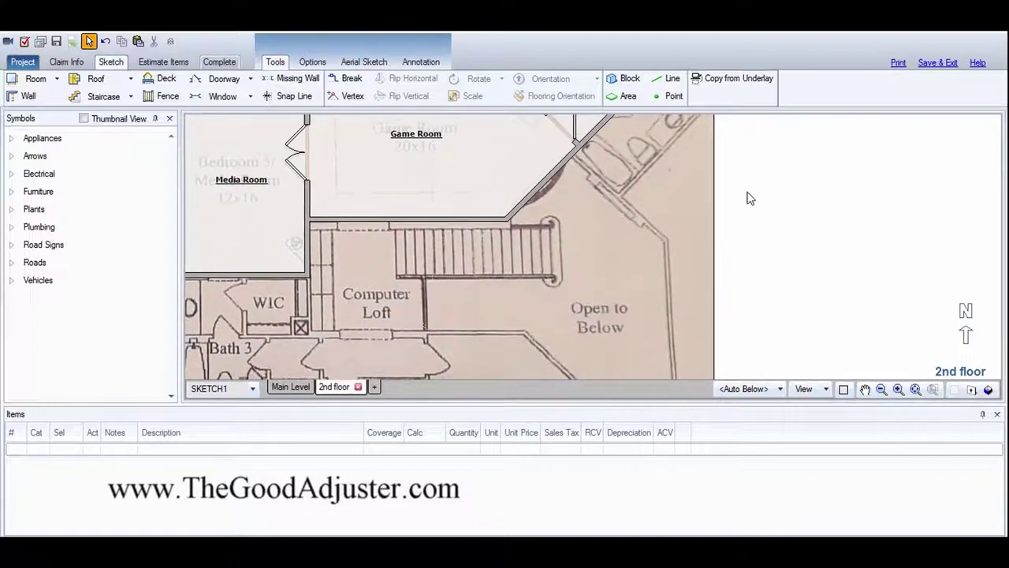
scroll(437, 244, down, 2)
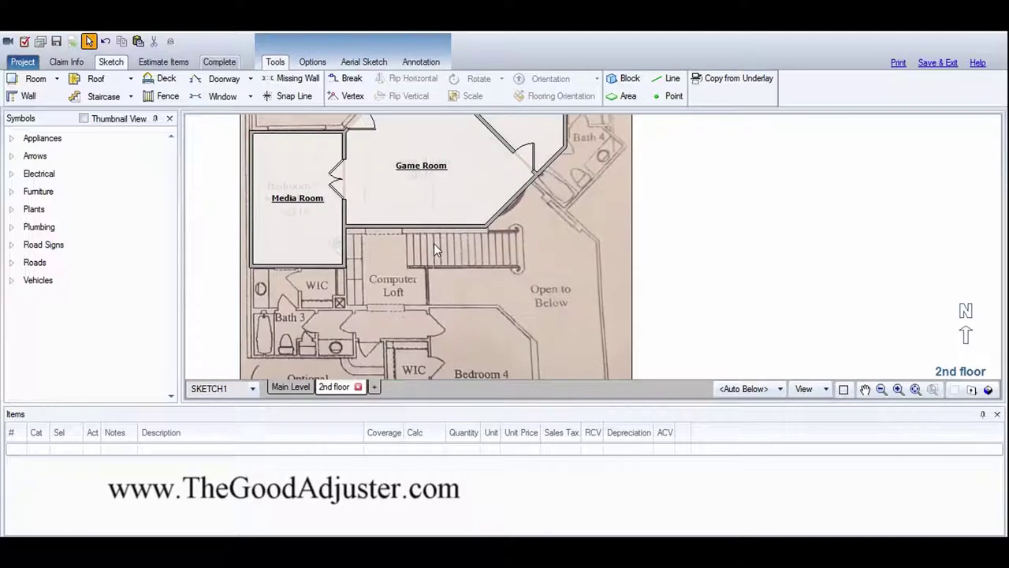
scroll(434, 242, down, 2)
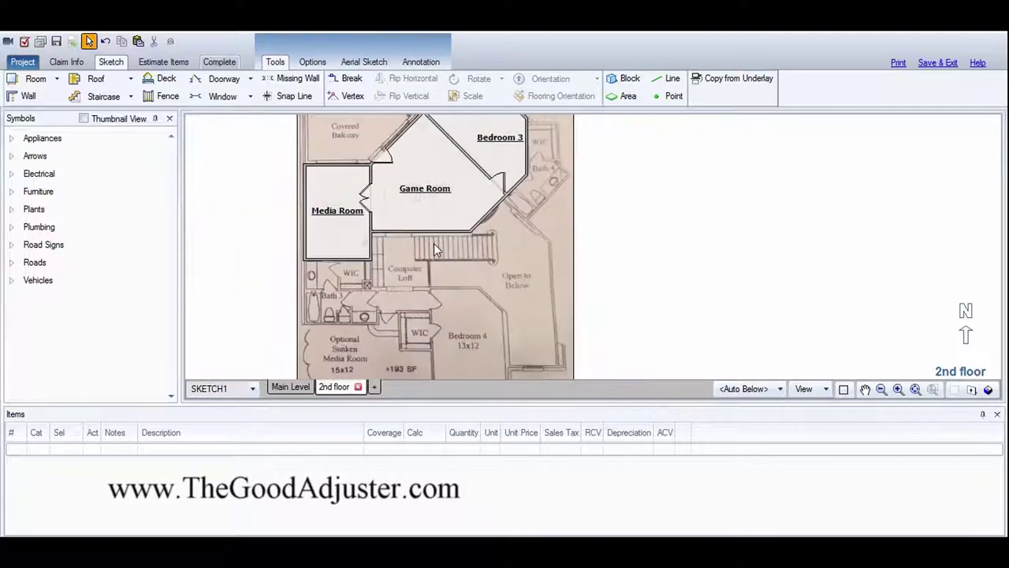
click(864, 388)
drag(670, 216, 734, 280)
key(Escape)
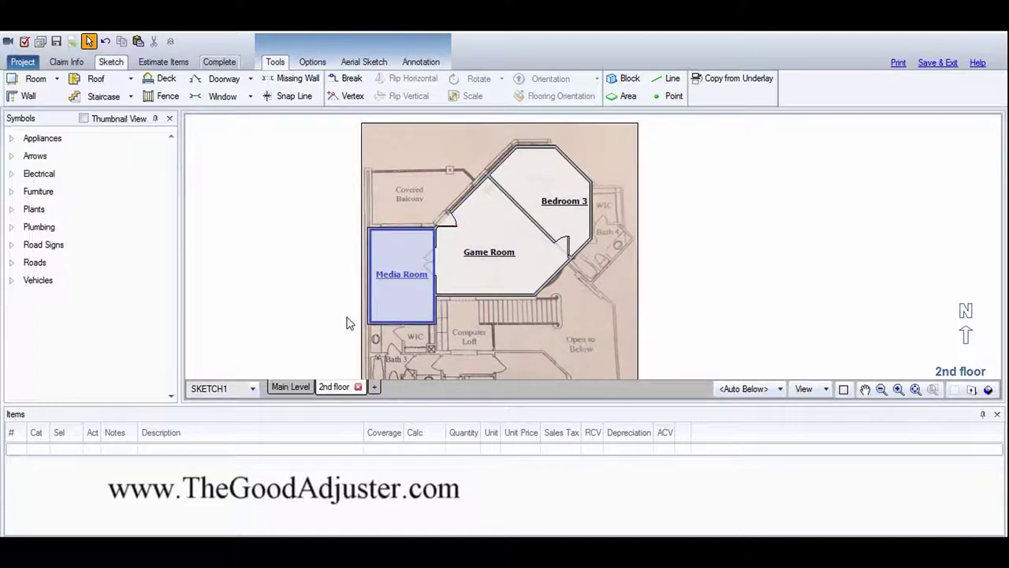
click(288, 389)
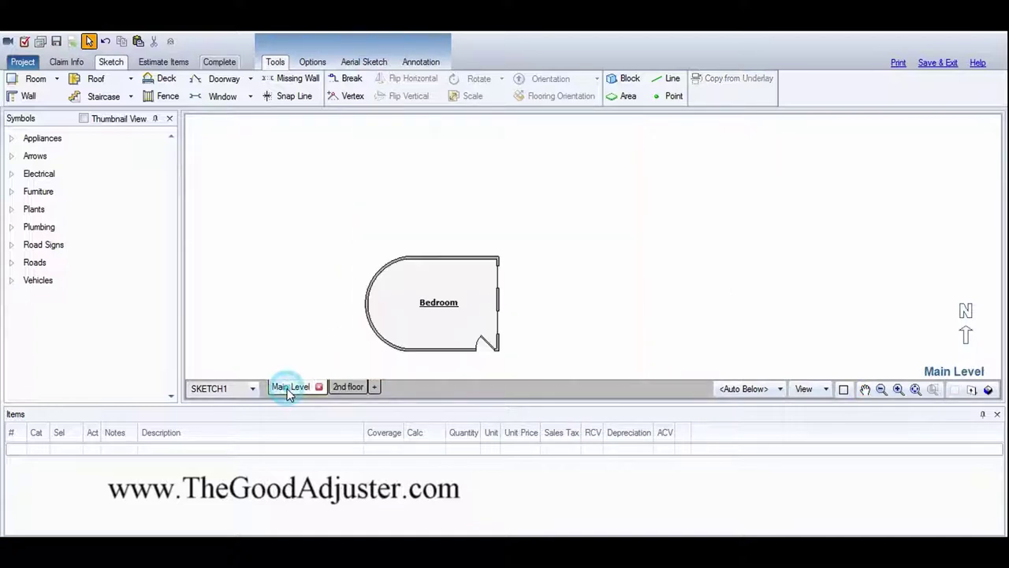
click(344, 388)
click(524, 229)
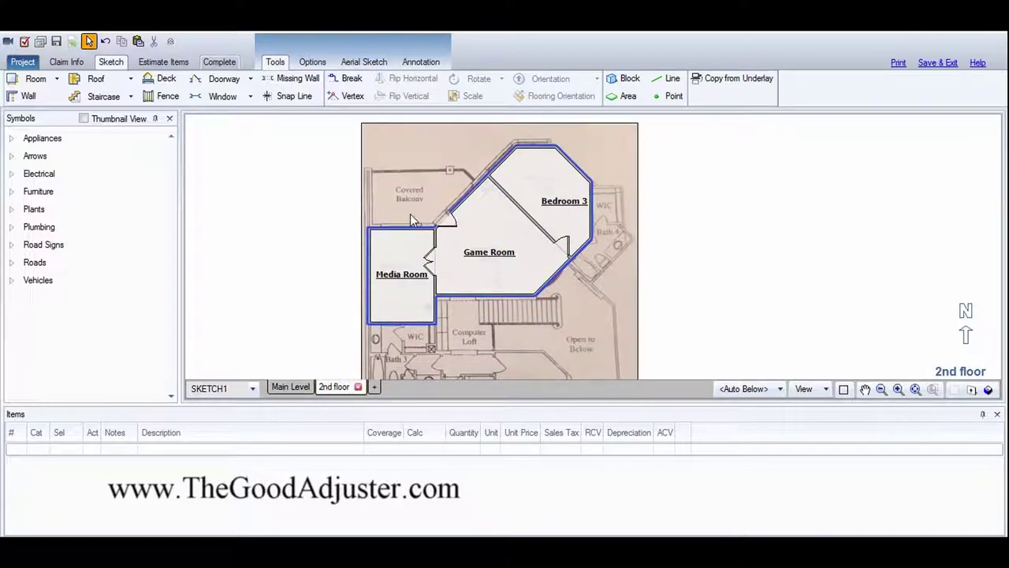
click(404, 272)
Set the Media Room's ceiling height to 10'
right_click(467, 232)
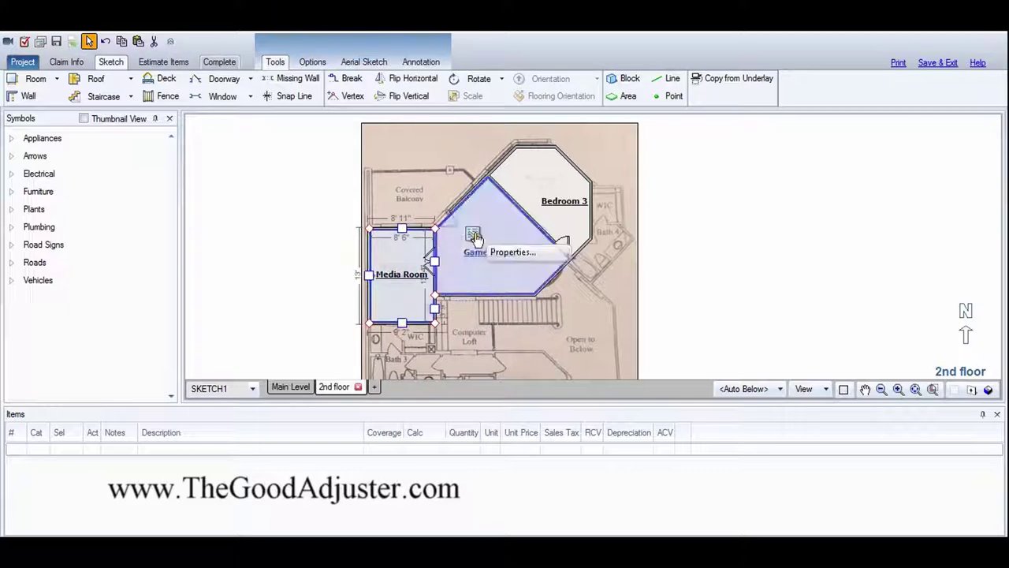
click(484, 244)
click(611, 206)
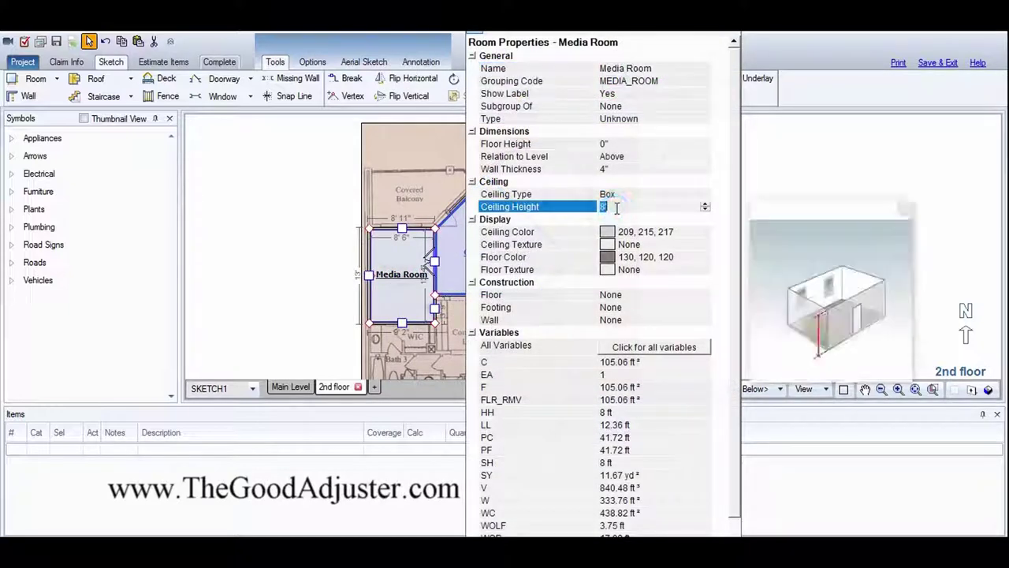
text(10)
key(Return)
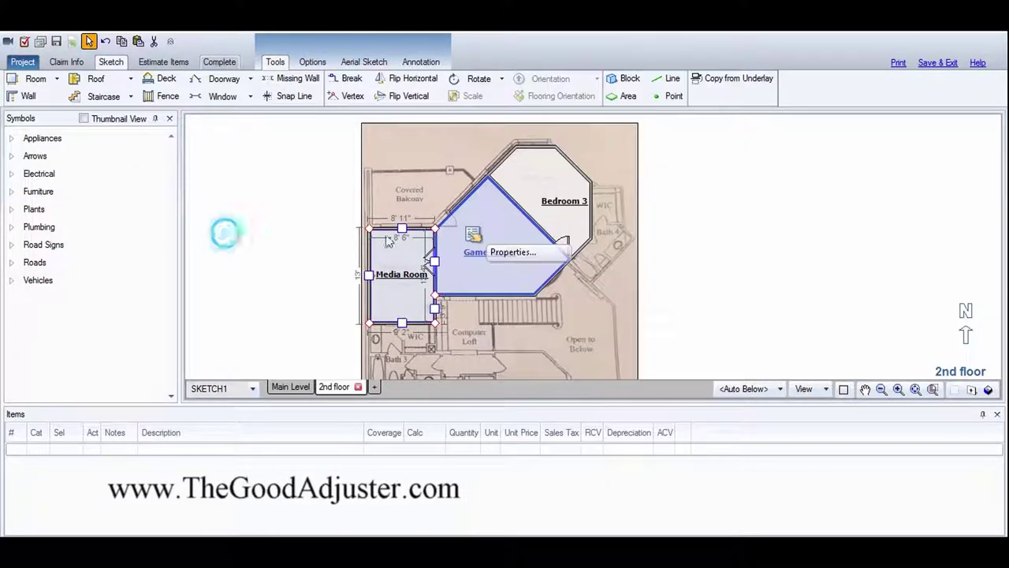
Set the Game Room's ceiling height to 10'
click(482, 253)
right_click(591, 180)
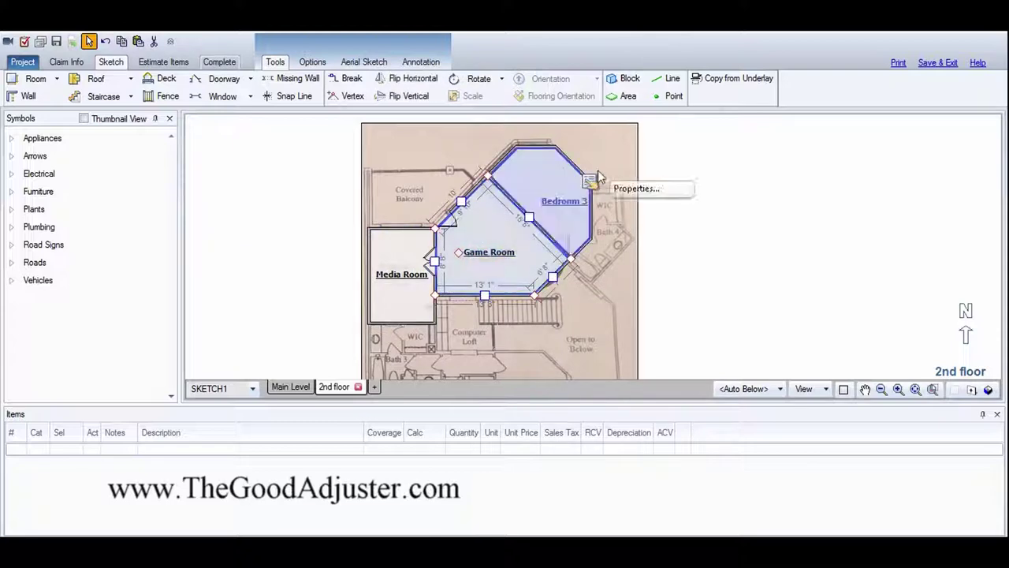
click(631, 195)
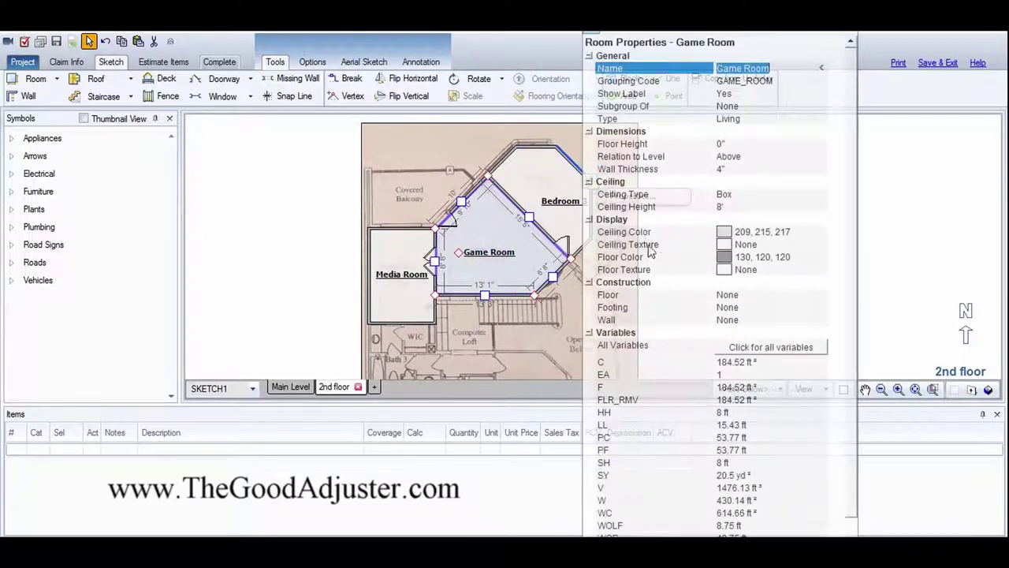
click(737, 205)
text(10)
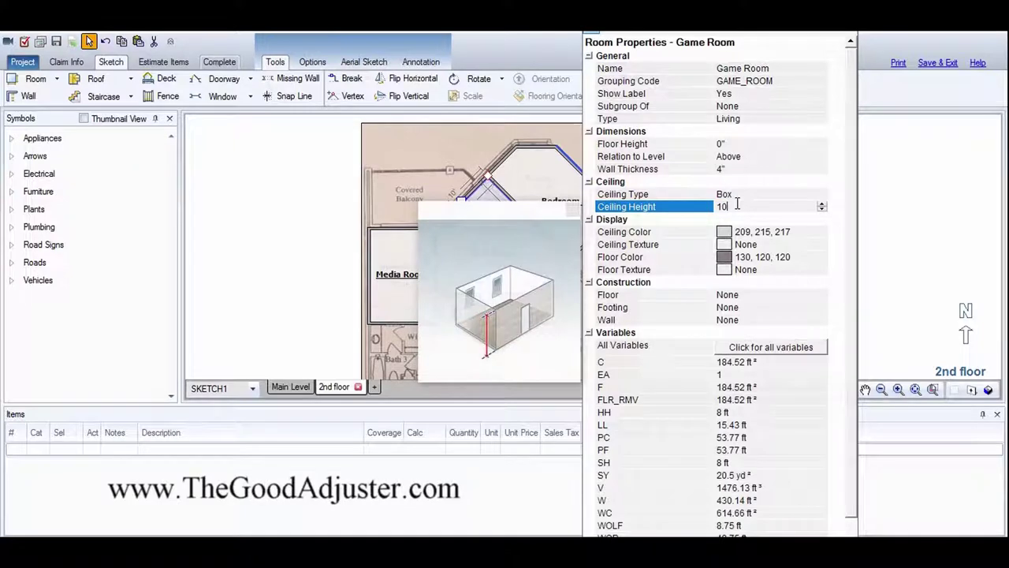
click(323, 233)
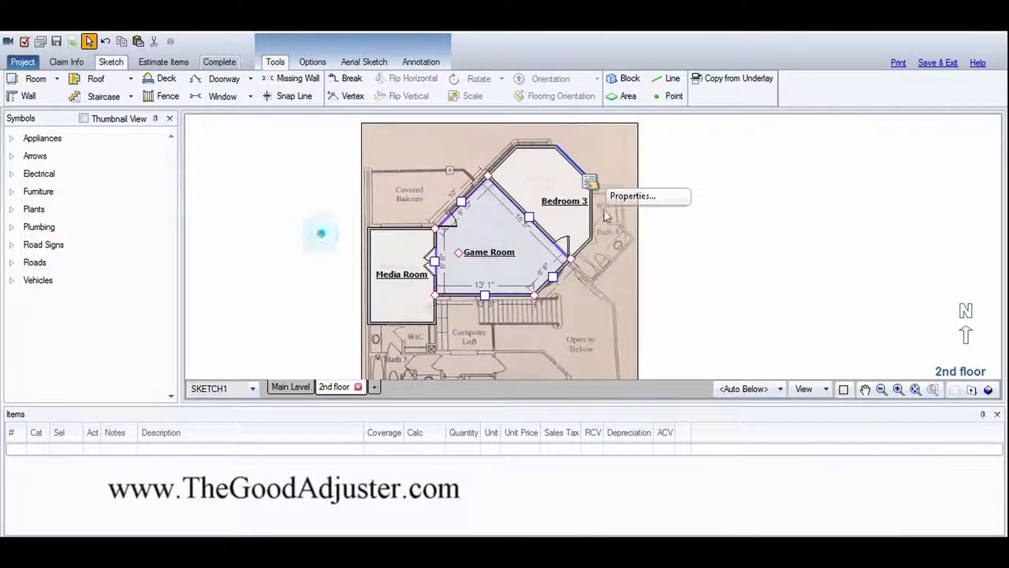
Set Bedroom 3's ceiling height to 10'
click(574, 190)
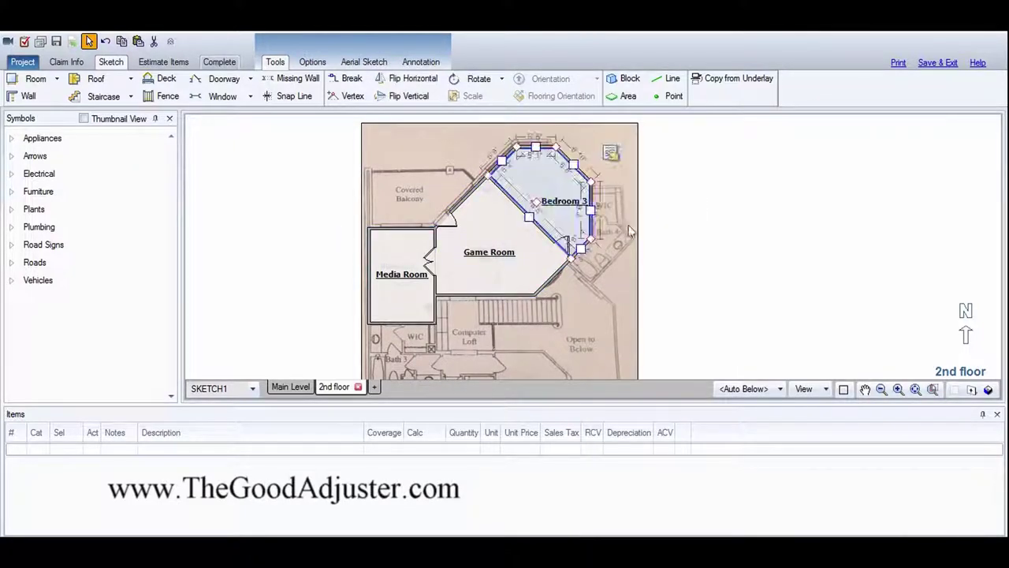
click(647, 171)
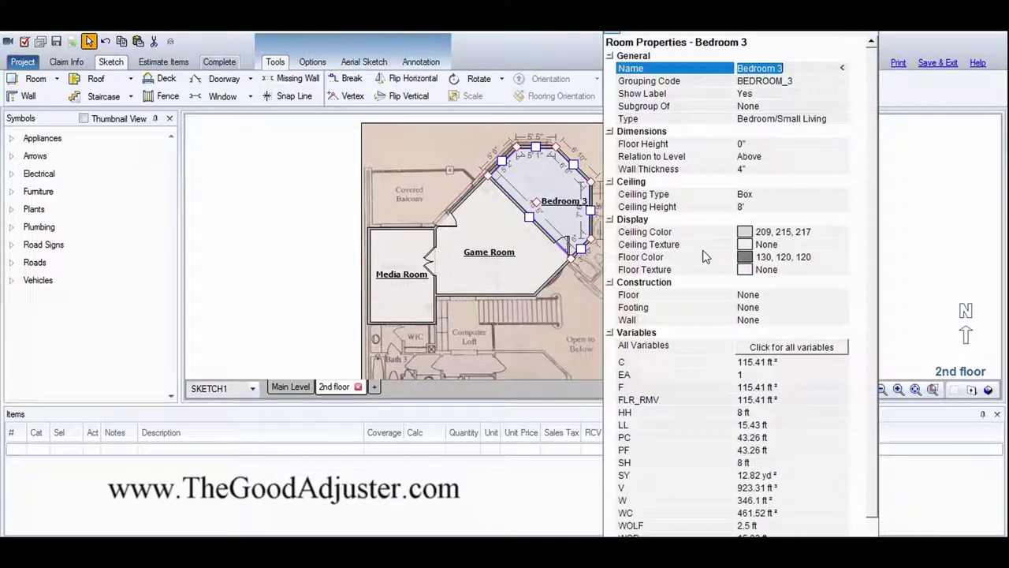
click(759, 221)
click(761, 206)
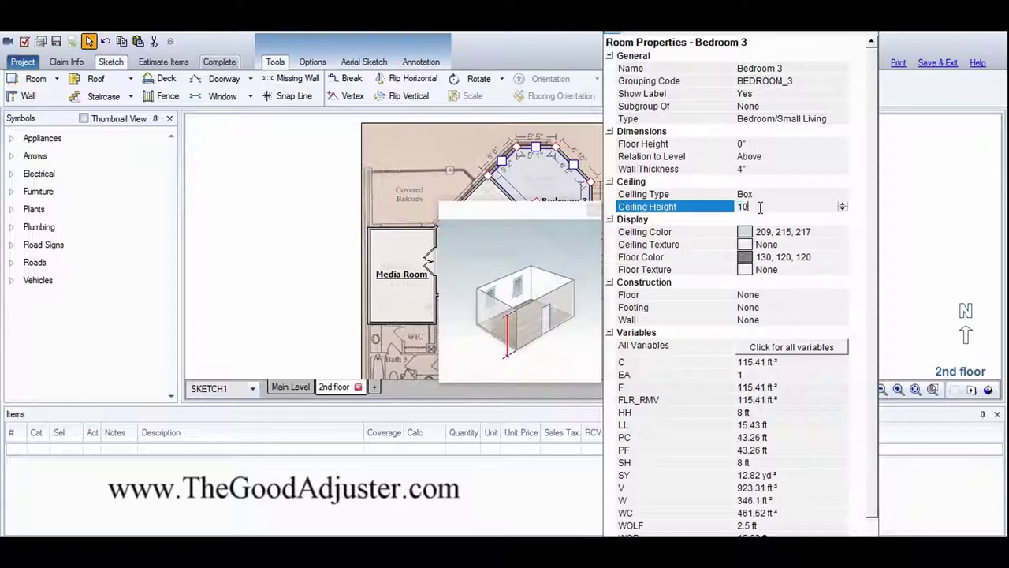
text(10')
key(Return)
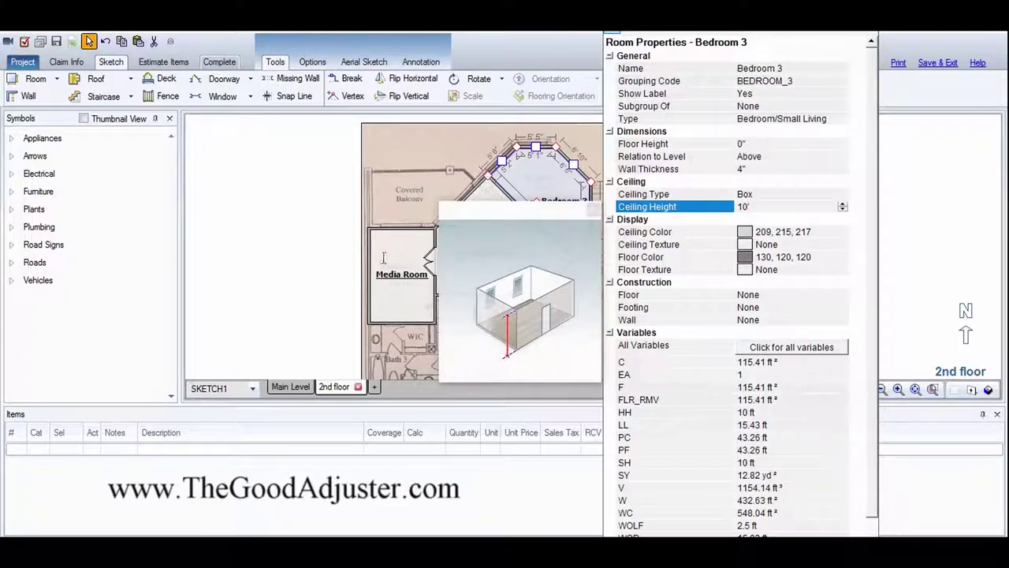
click(324, 271)
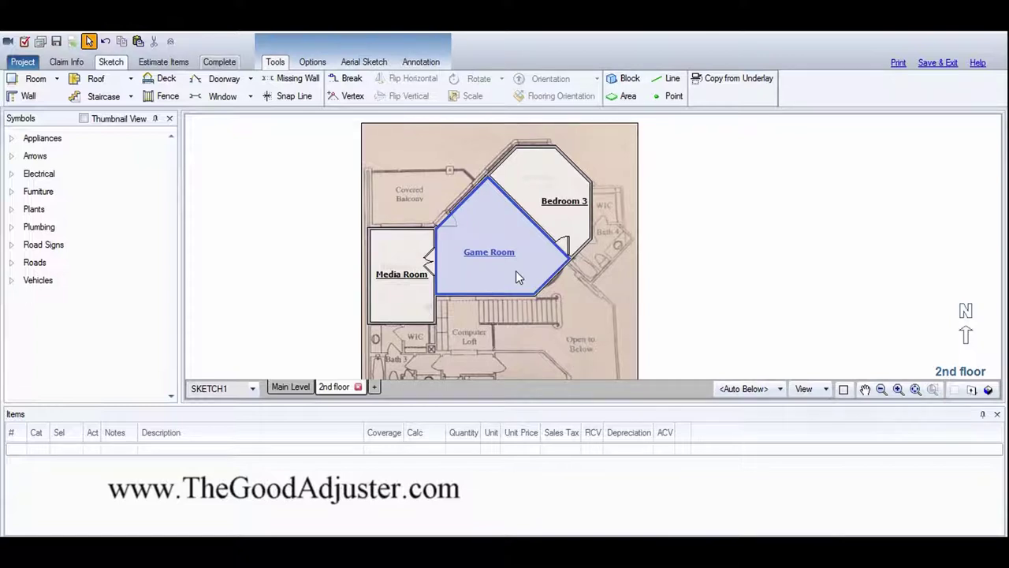
Drag the floor-plan underlay image off the drawn rooms and delete it
scroll(515, 270, down, 1)
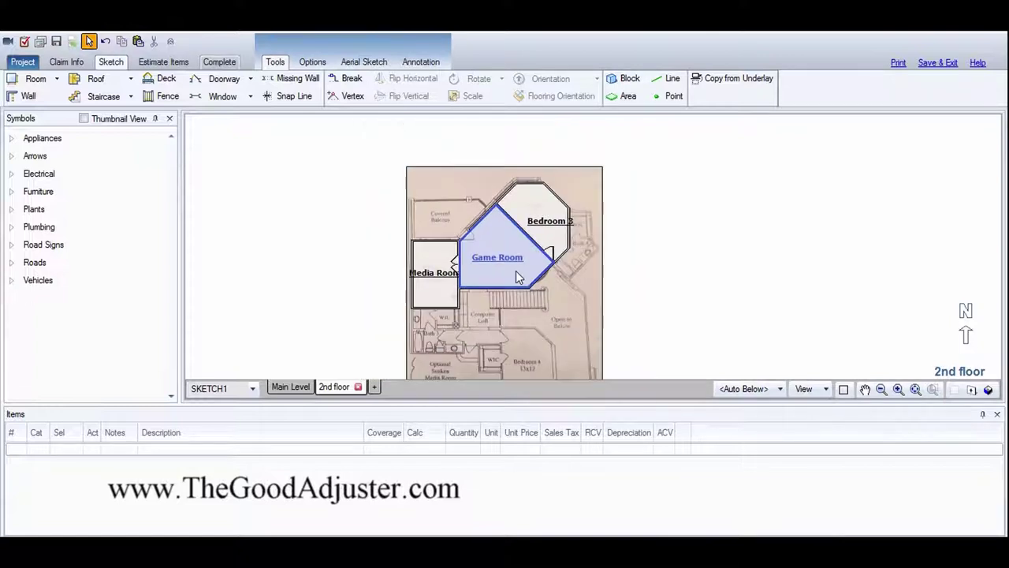
click(425, 187)
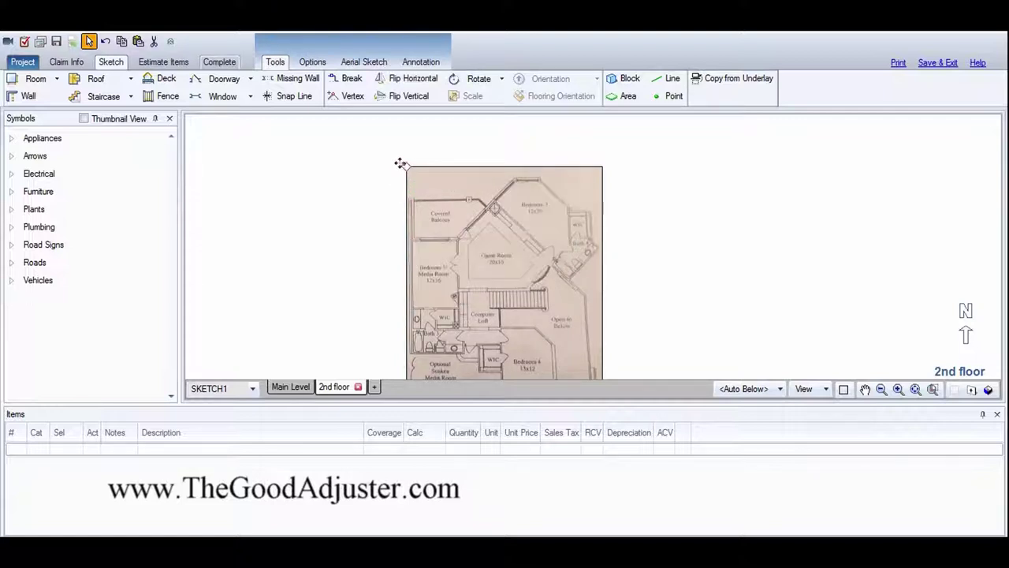
click(406, 167)
click(445, 207)
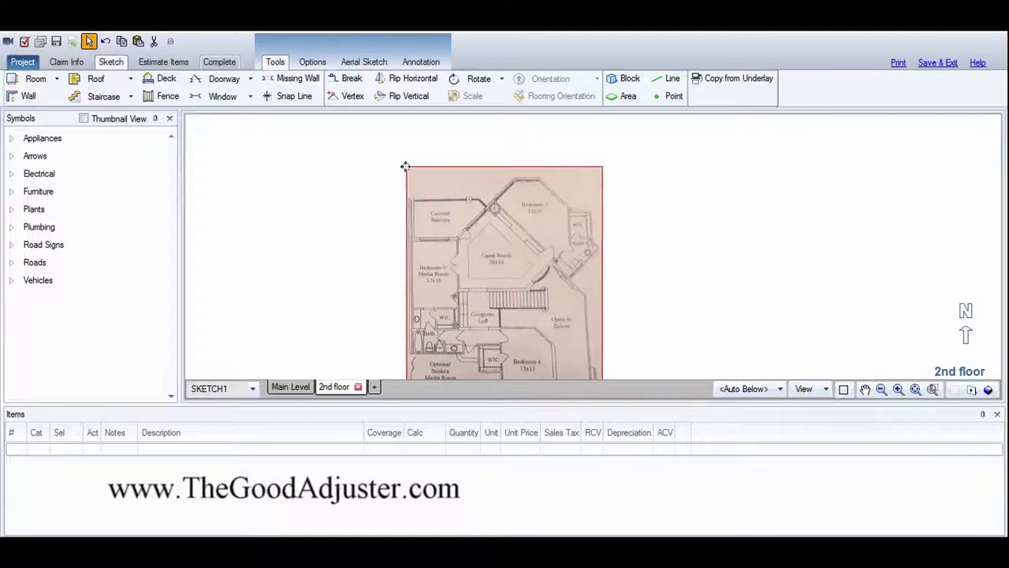
drag(406, 166, 281, 167)
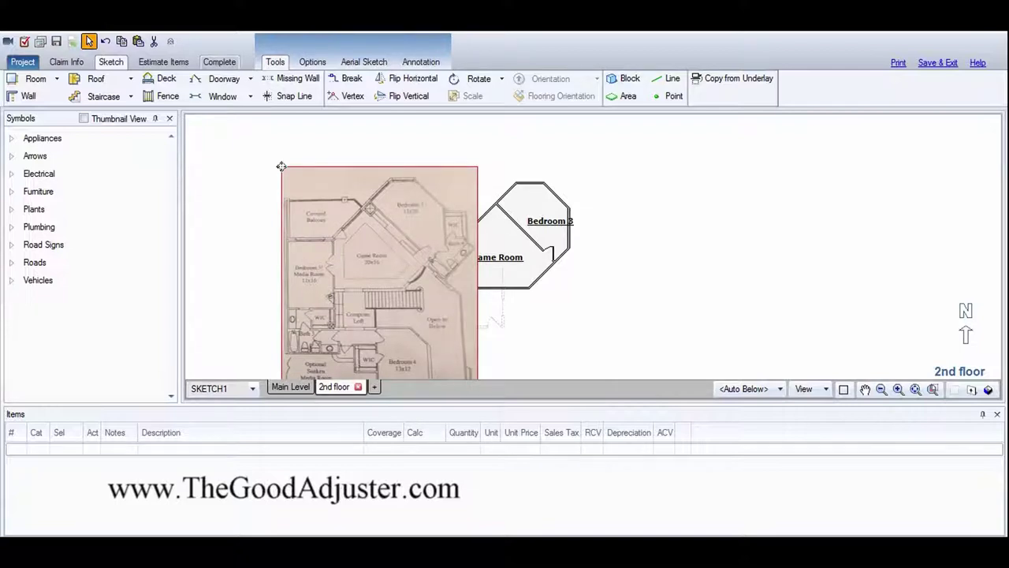
key(Delete)
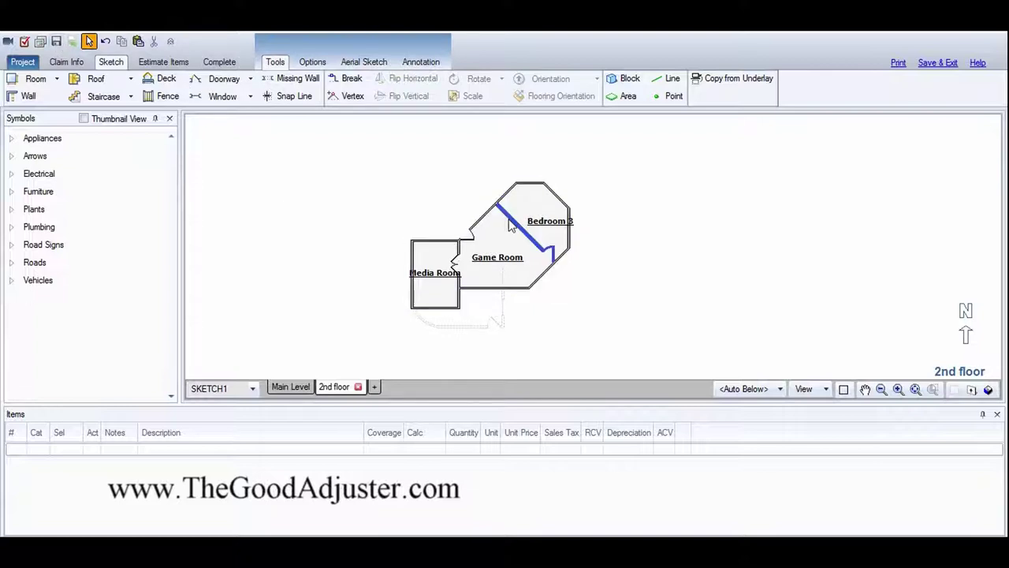
click(162, 61)
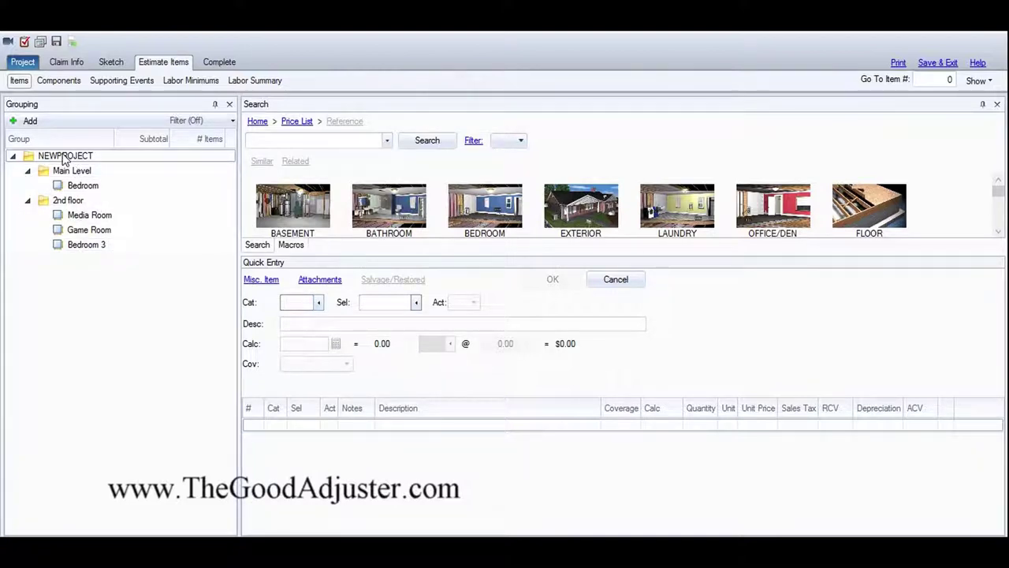
Add an Exterior group to NEWPROJECT and move it above Main Level
right_click(65, 156)
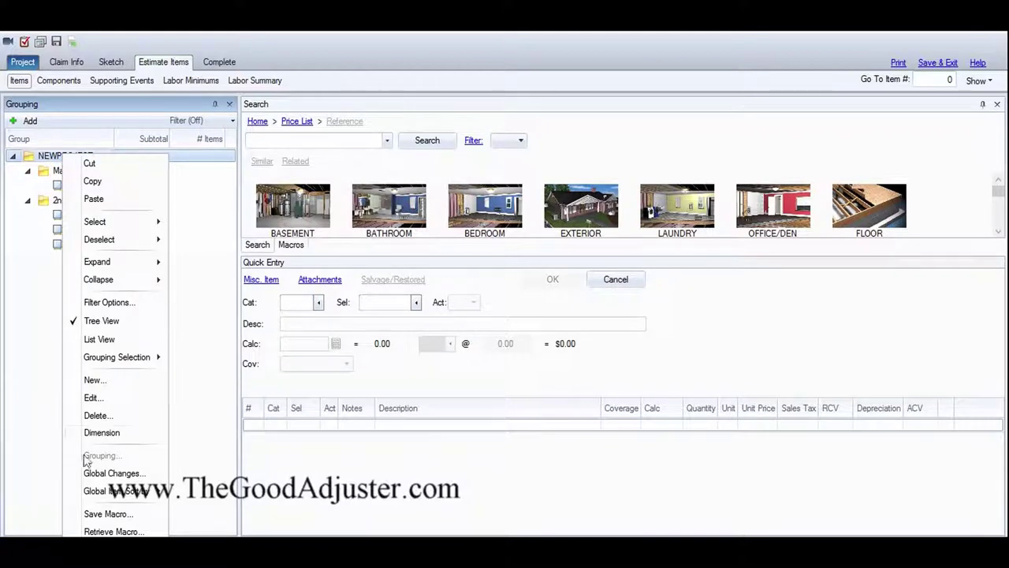
click(117, 380)
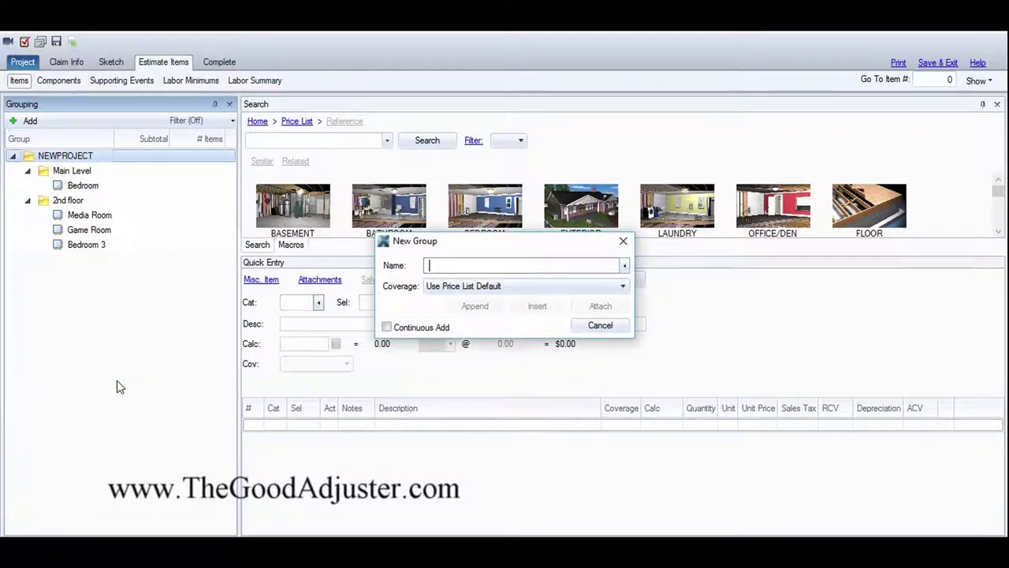
text(Exterior)
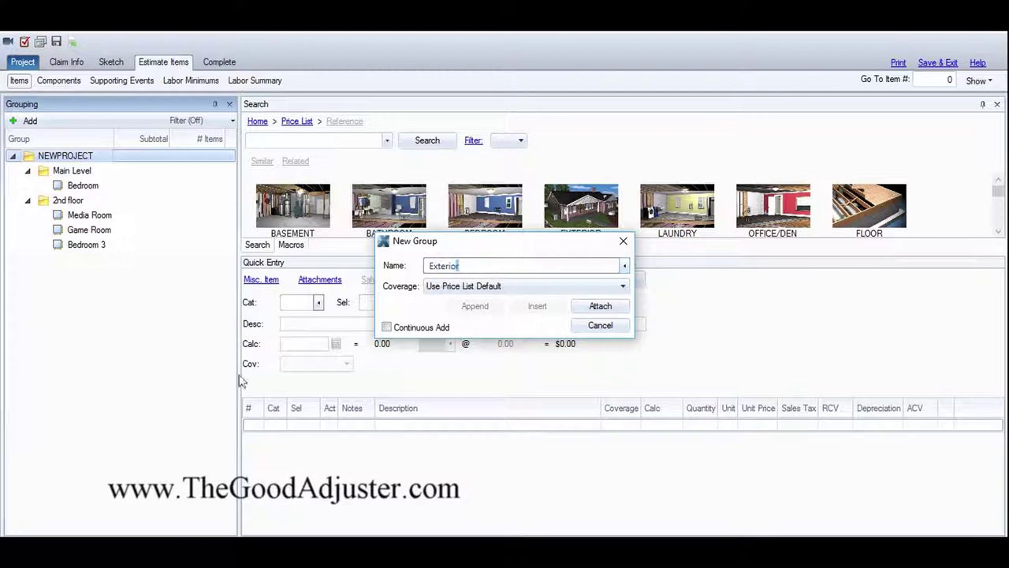
click(611, 306)
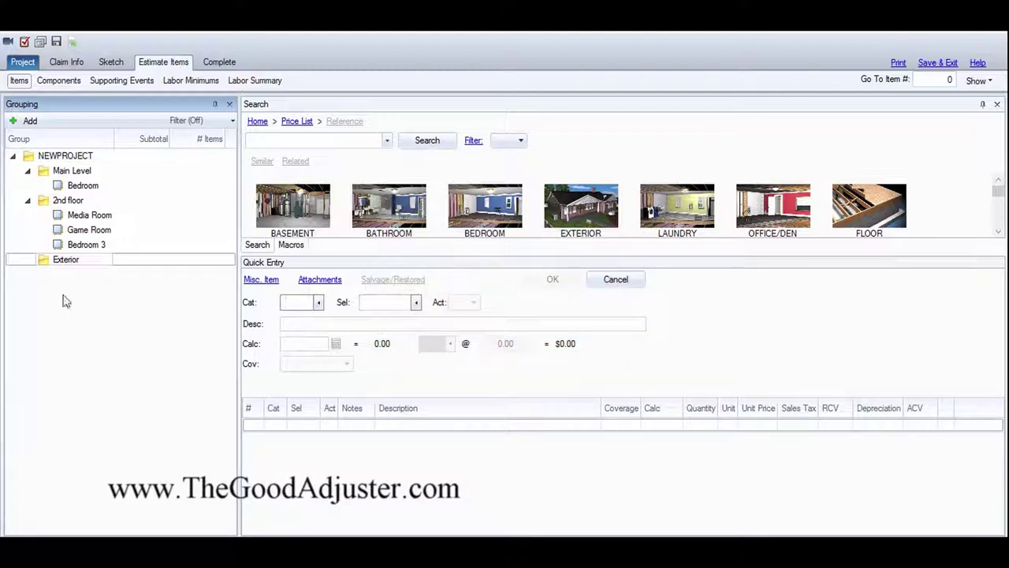
drag(43, 266, 37, 173)
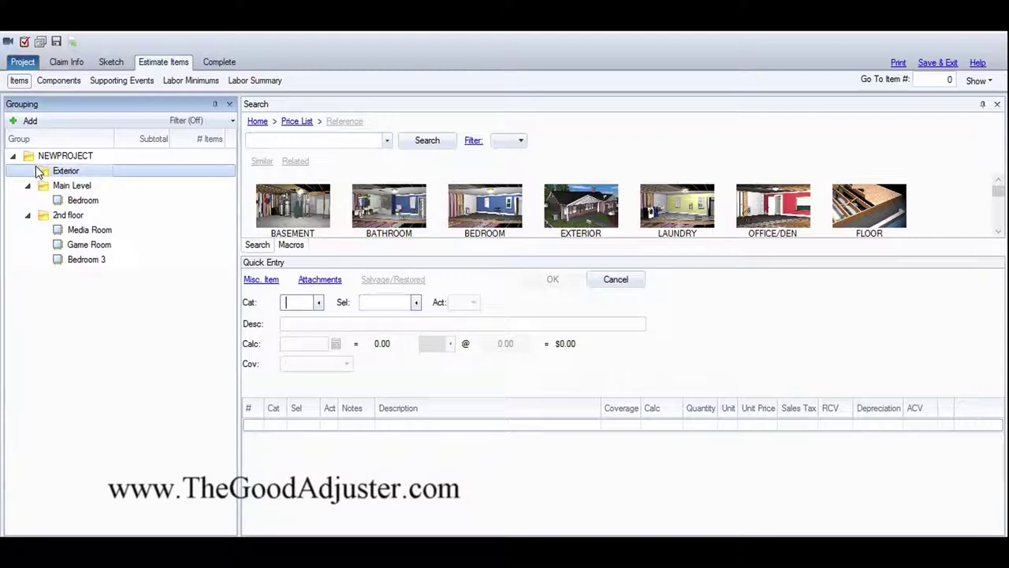
Add a Fencing group and move it into NEWPROJECT
right_click(43, 156)
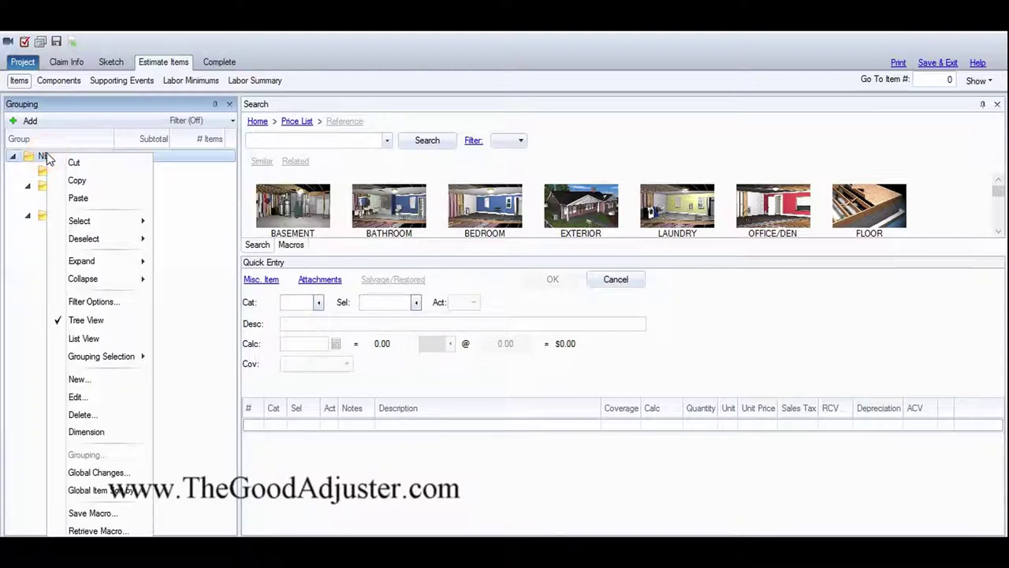
click(78, 379)
text(Fencing)
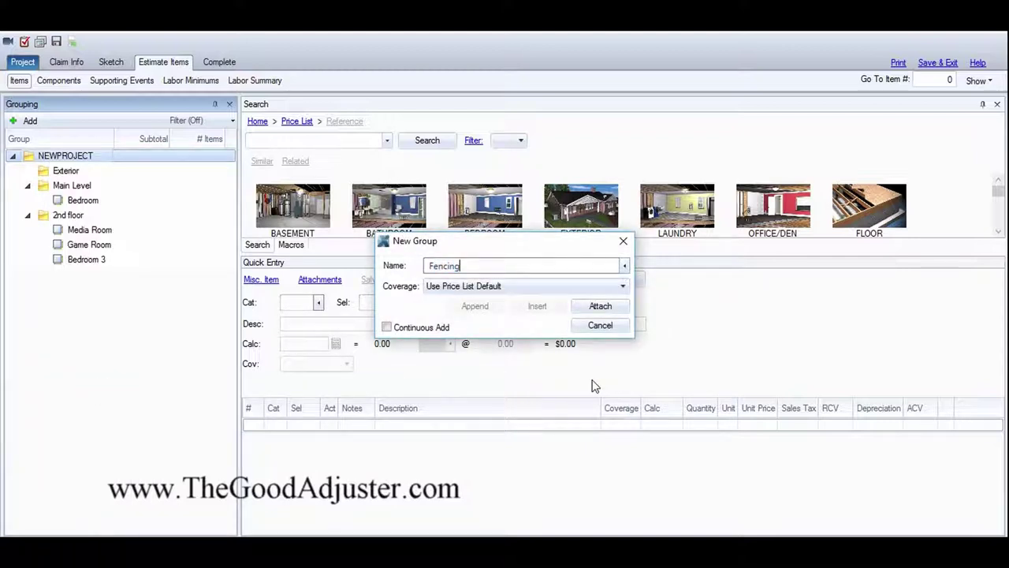
click(603, 308)
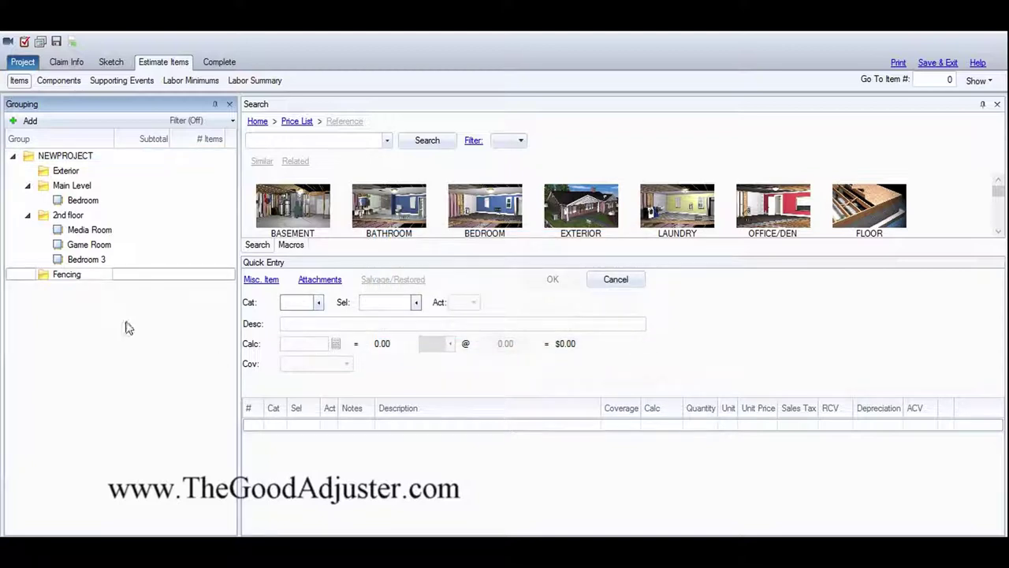
drag(45, 277, 34, 169)
Create a General group at the top of NEWPROJECT, then reorder 2nd floor above Main Level
right_click(46, 162)
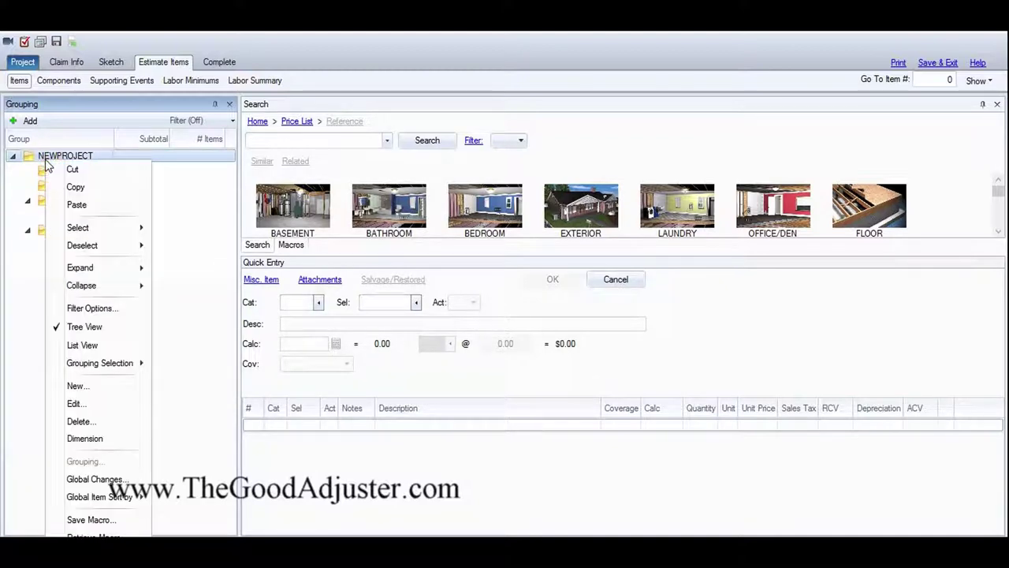
click(99, 386)
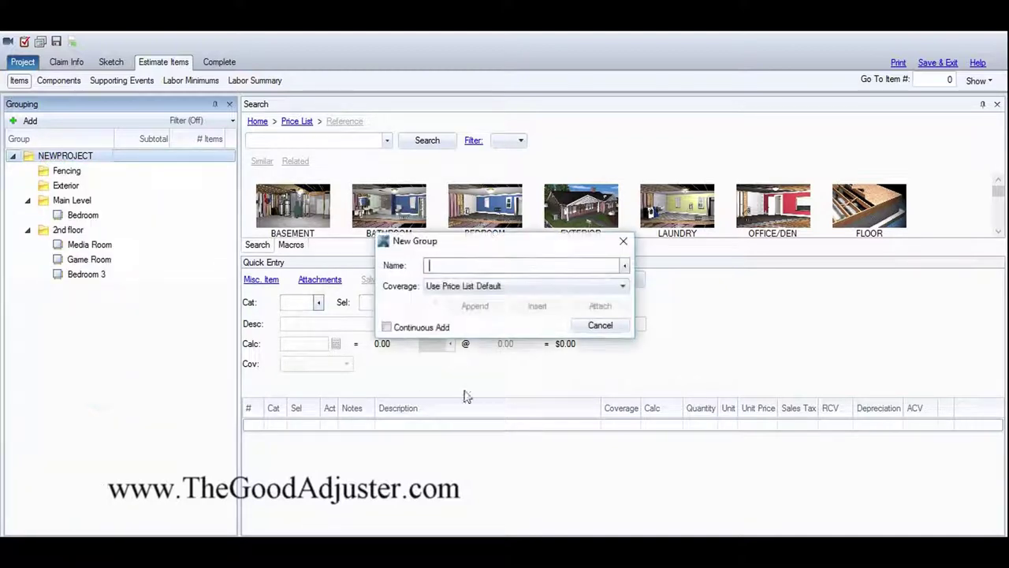
text(General)
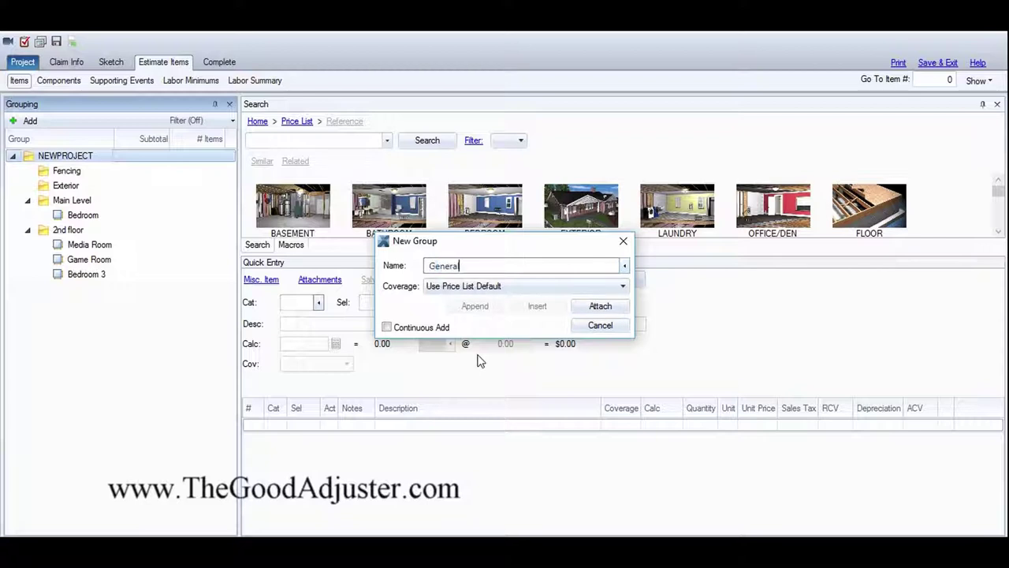
click(599, 307)
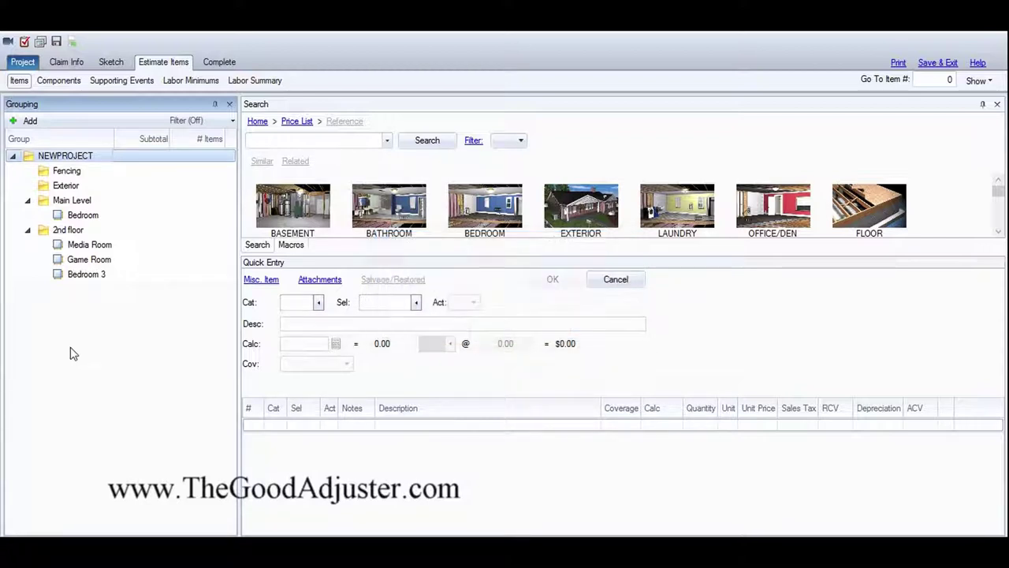
drag(45, 289, 59, 173)
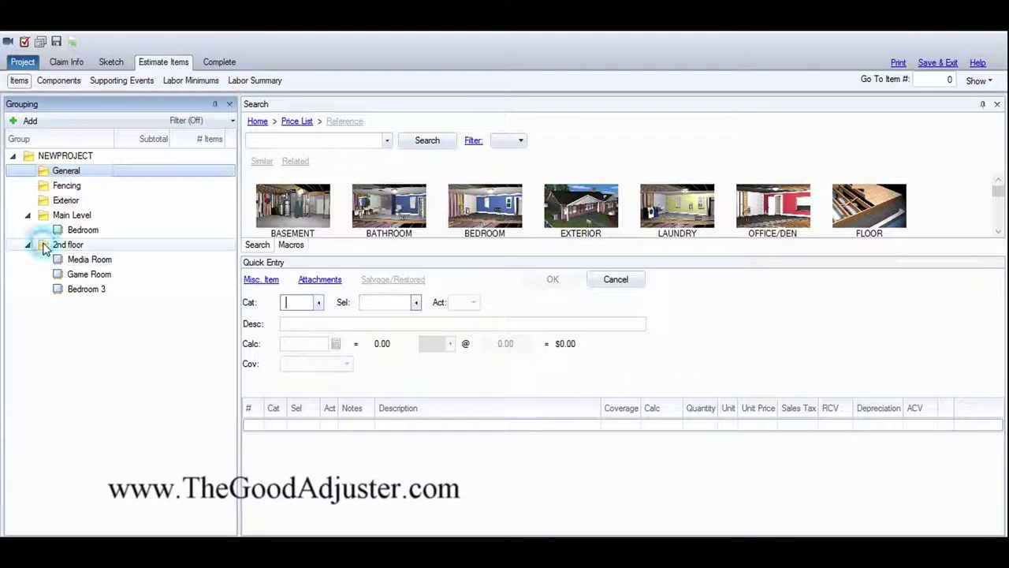
drag(35, 244, 36, 216)
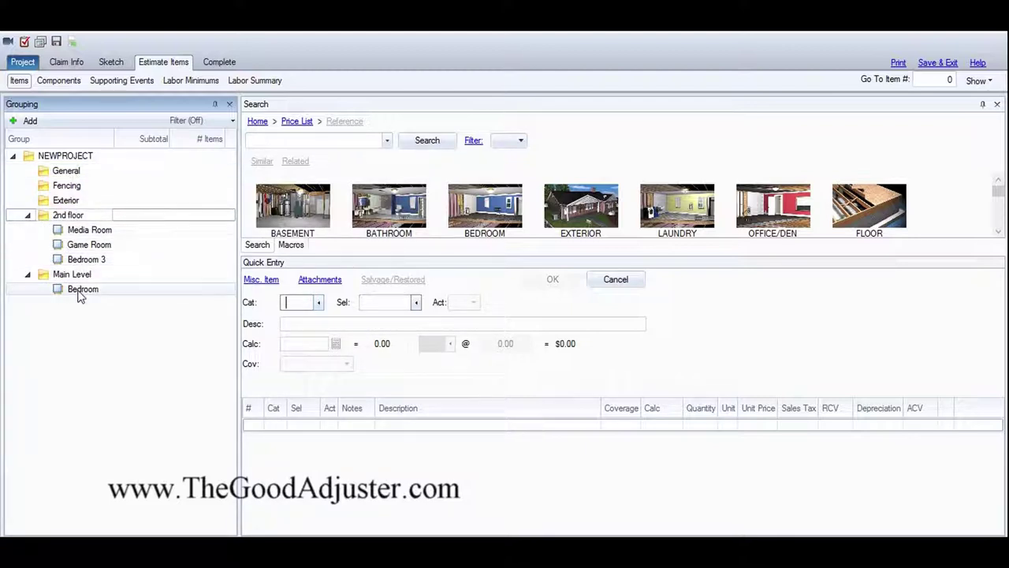
Select the three 2nd floor rooms and import 2NDfloor as an underlay image
click(111, 61)
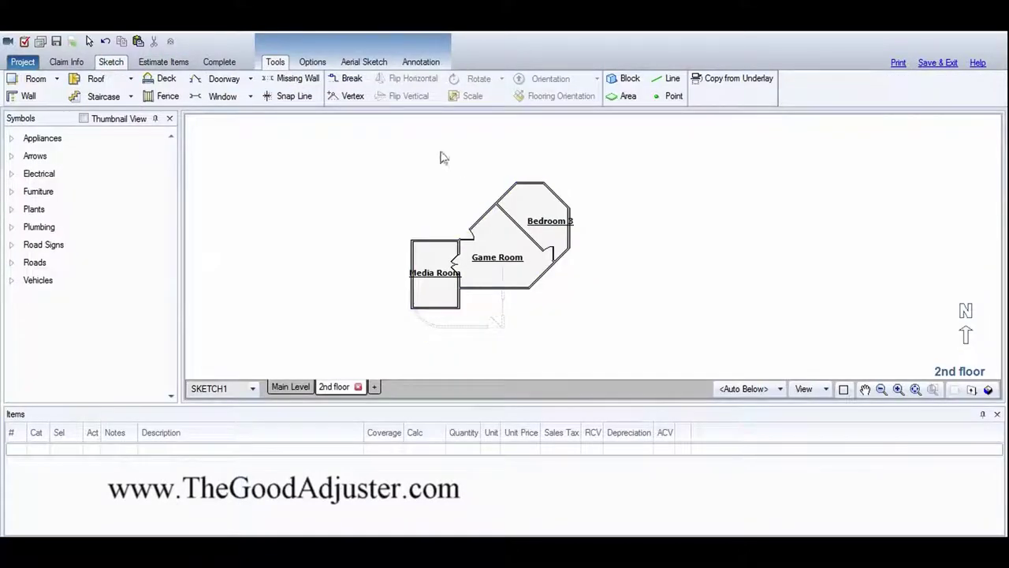
drag(378, 144, 692, 366)
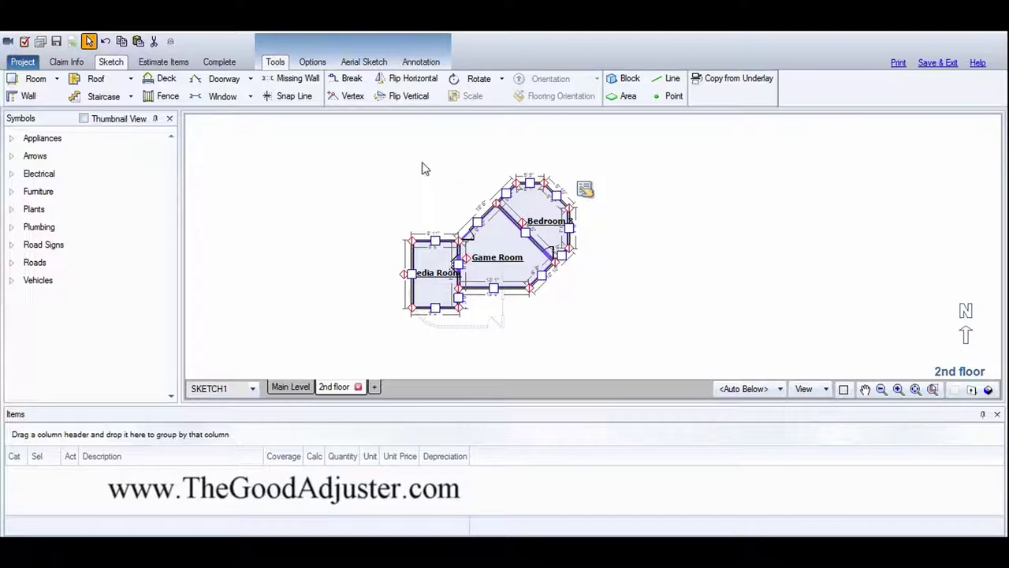
click(317, 62)
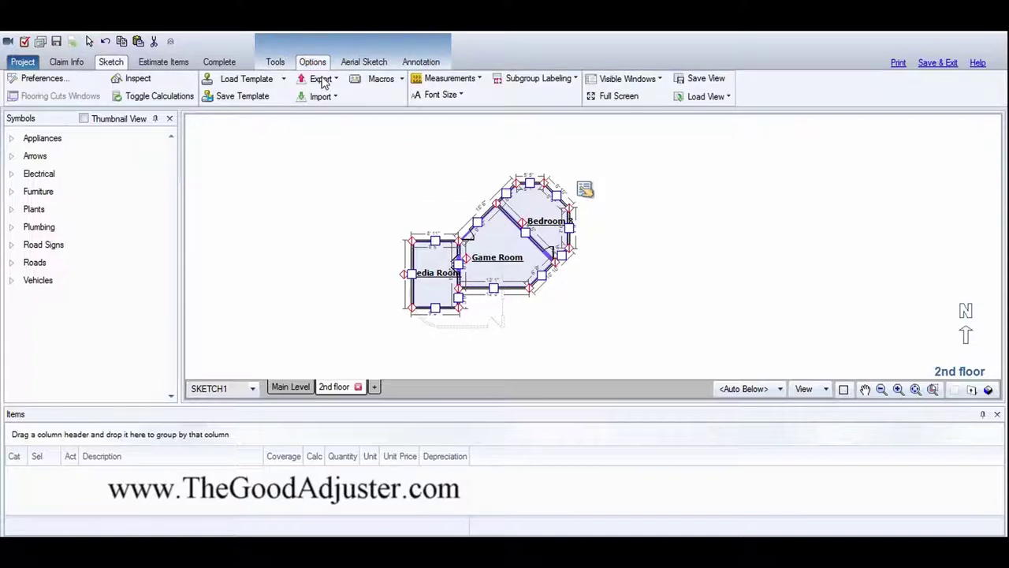
click(324, 96)
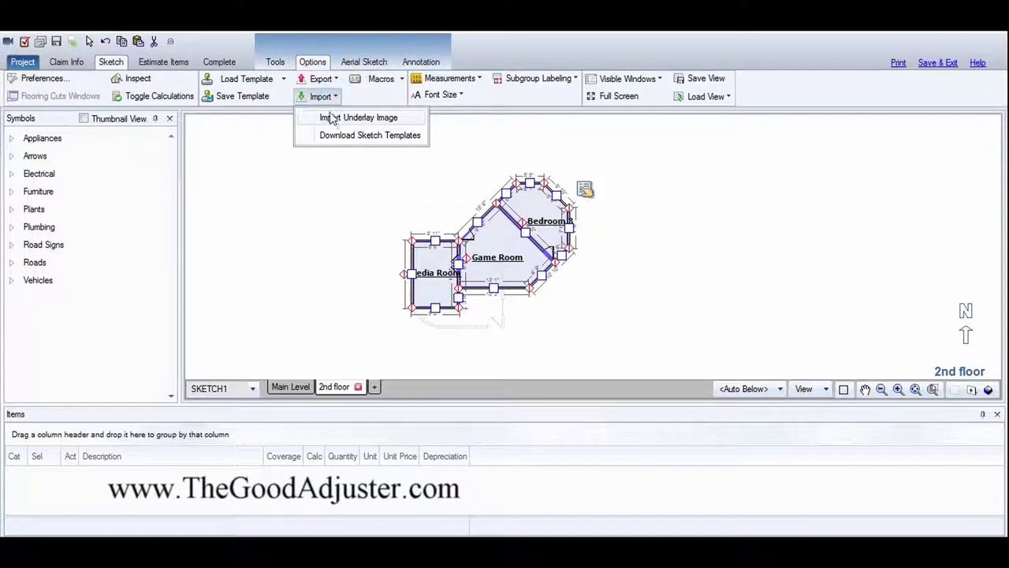
click(339, 120)
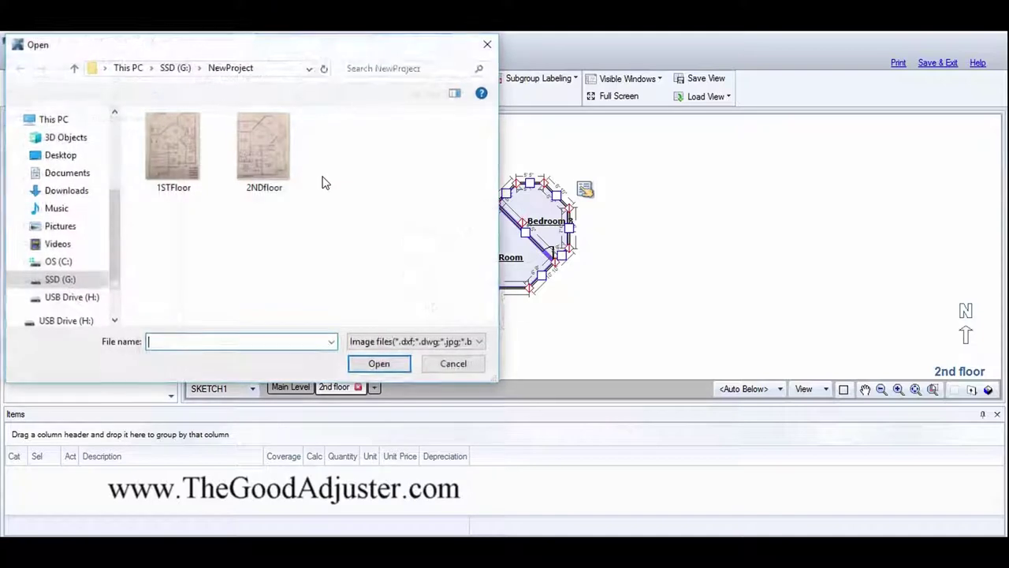
click(271, 167)
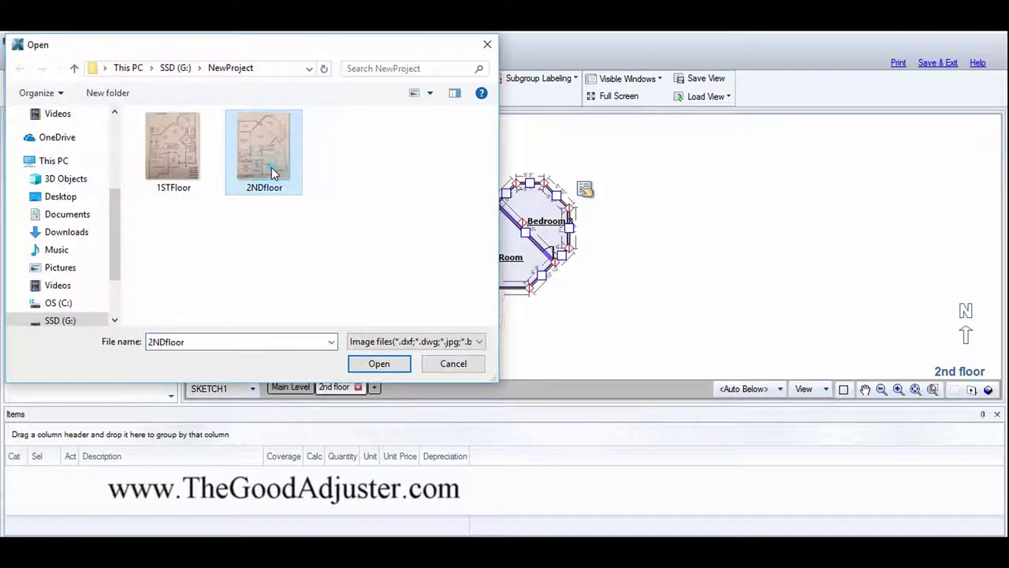
click(383, 360)
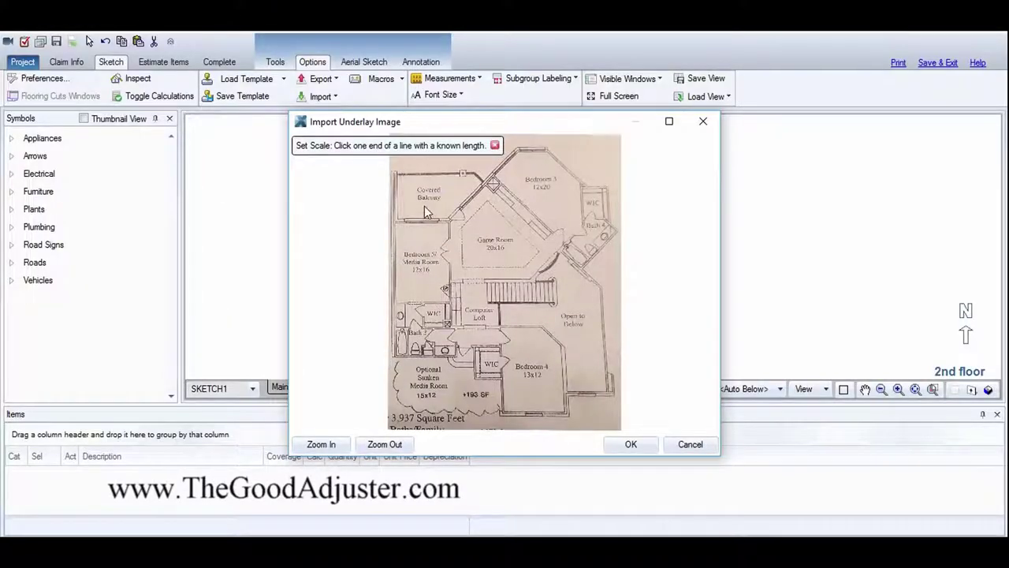
Scale the underlay from a 2' 6" reference line and place it
click(449, 218)
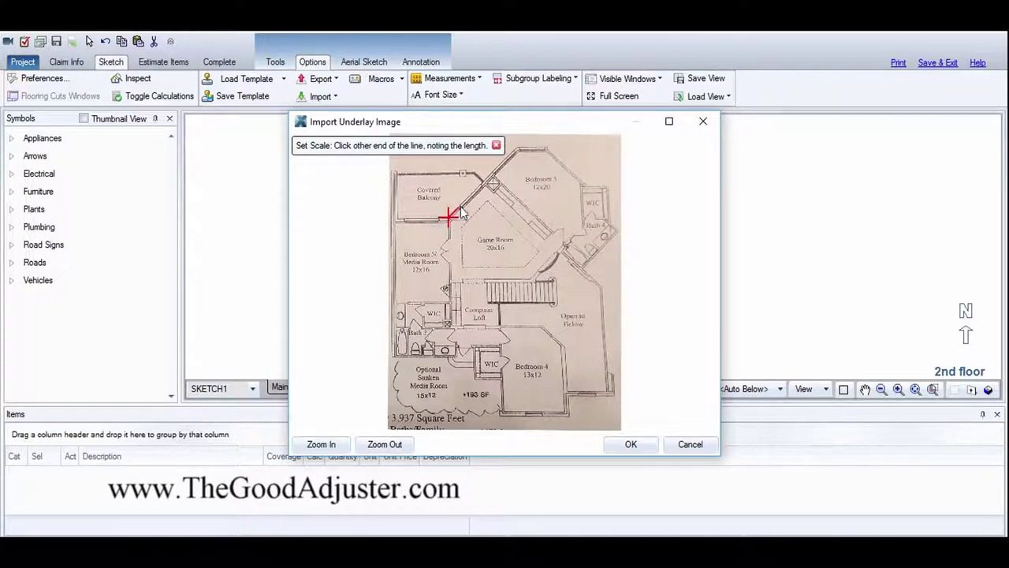
click(456, 209)
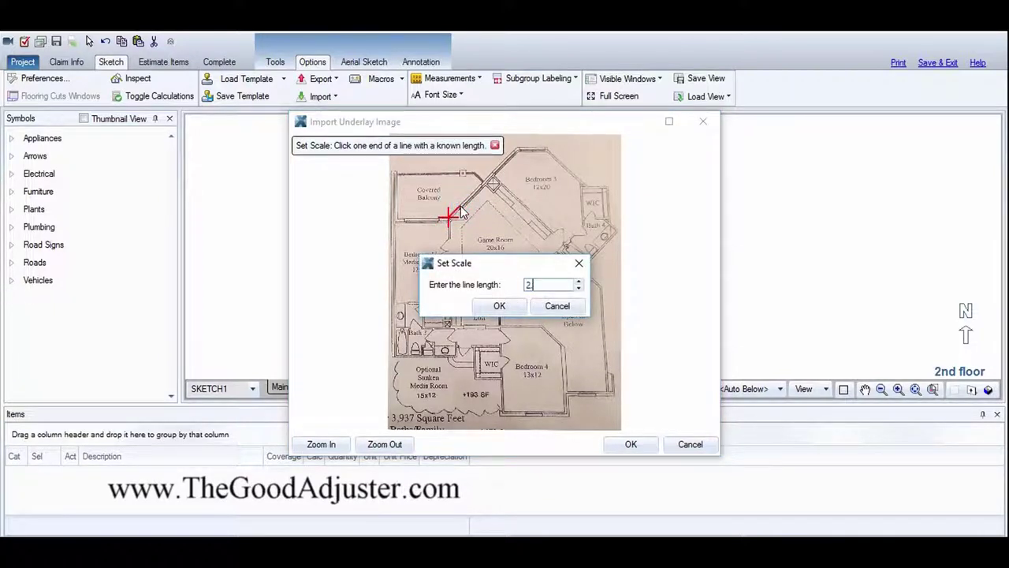
click(499, 305)
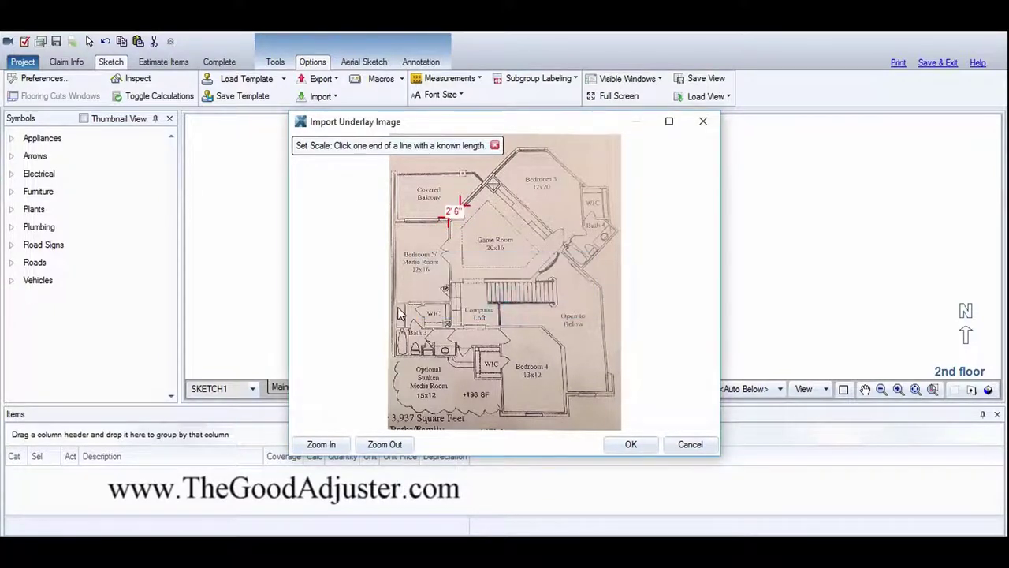
click(636, 446)
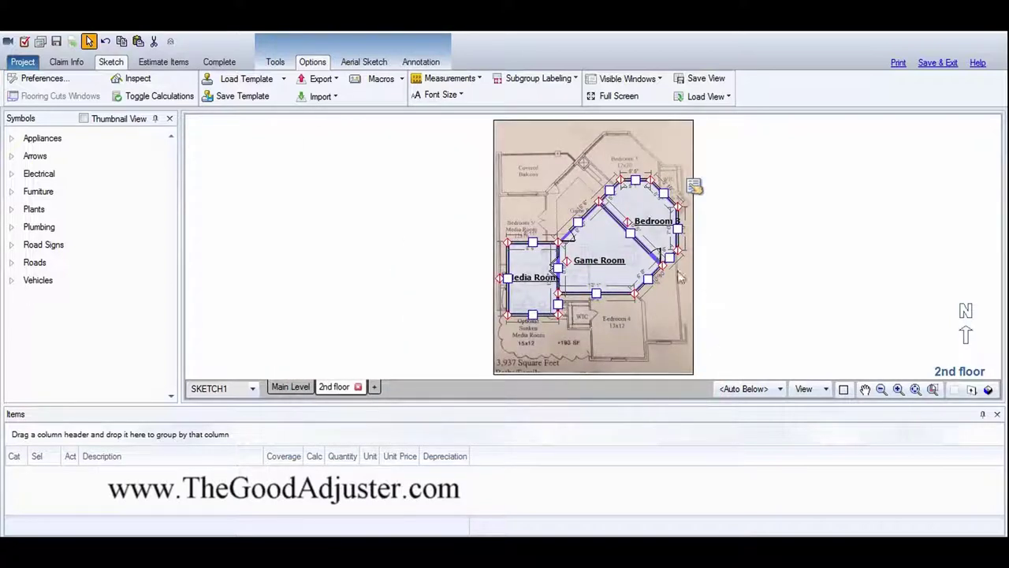
Nudge the underlay down, align the three rooms over it, then delete the underlay
click(536, 163)
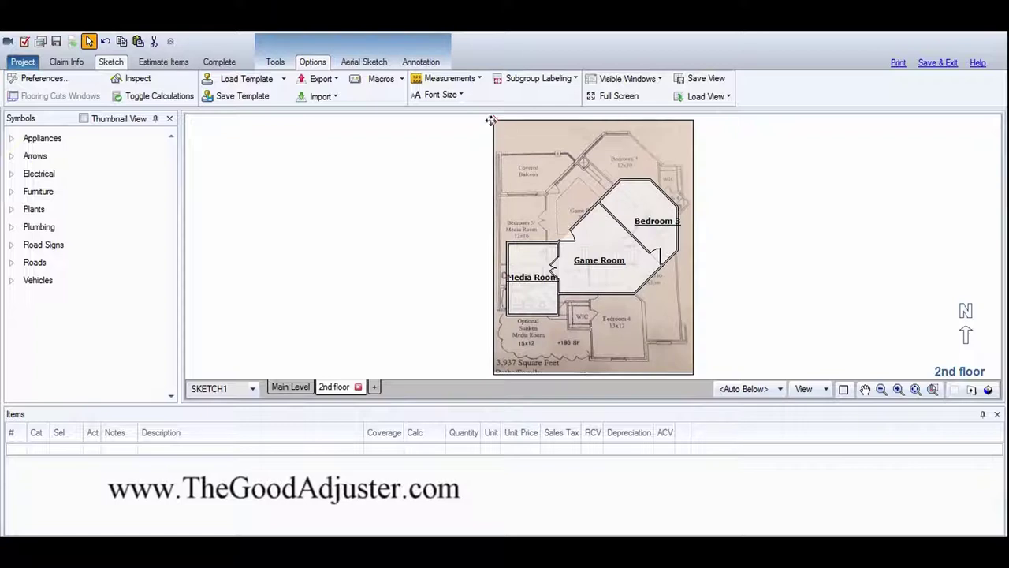
drag(491, 124, 497, 168)
click(359, 234)
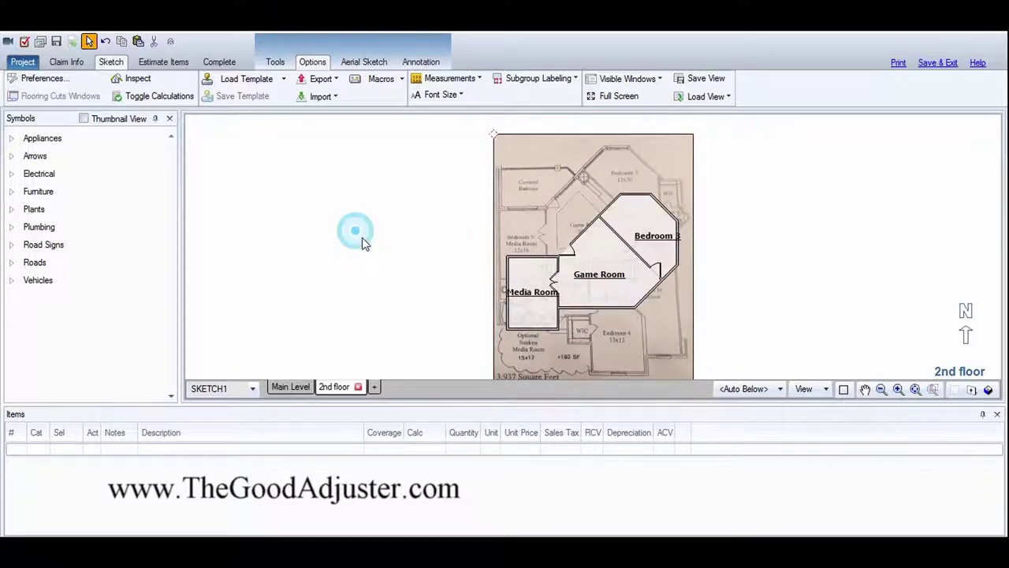
drag(468, 195, 763, 380)
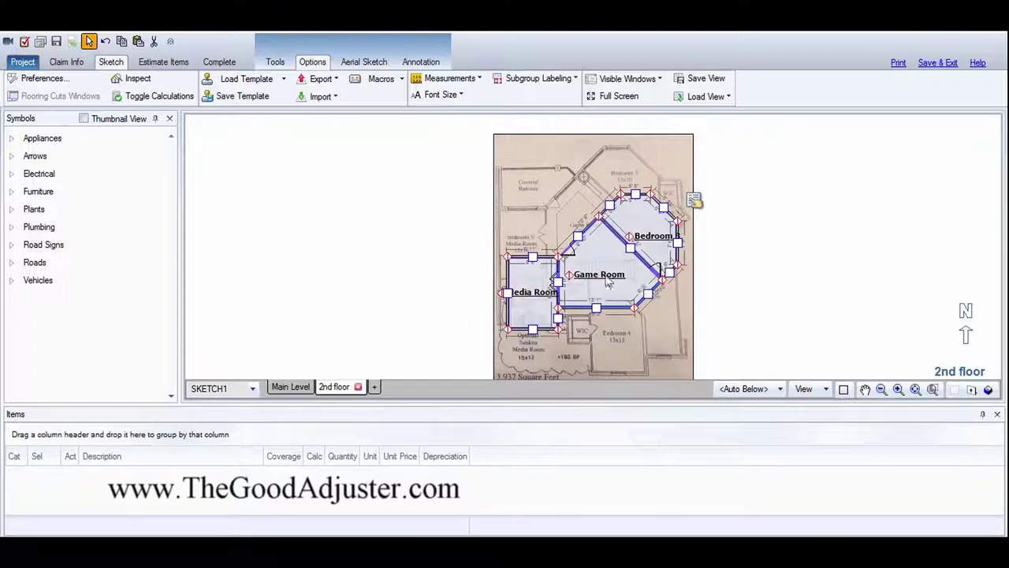
drag(574, 277, 560, 230)
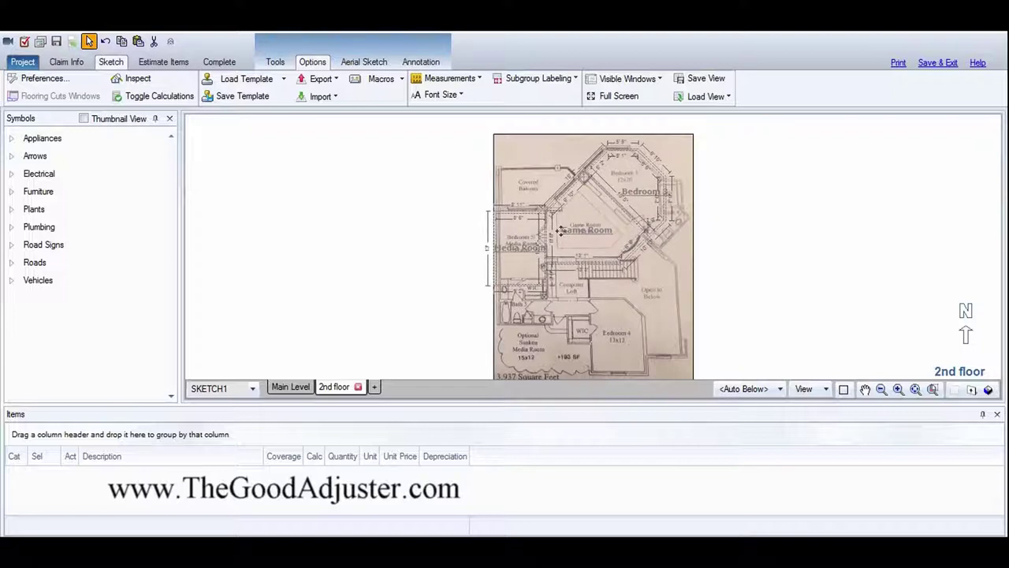
drag(563, 238, 563, 238)
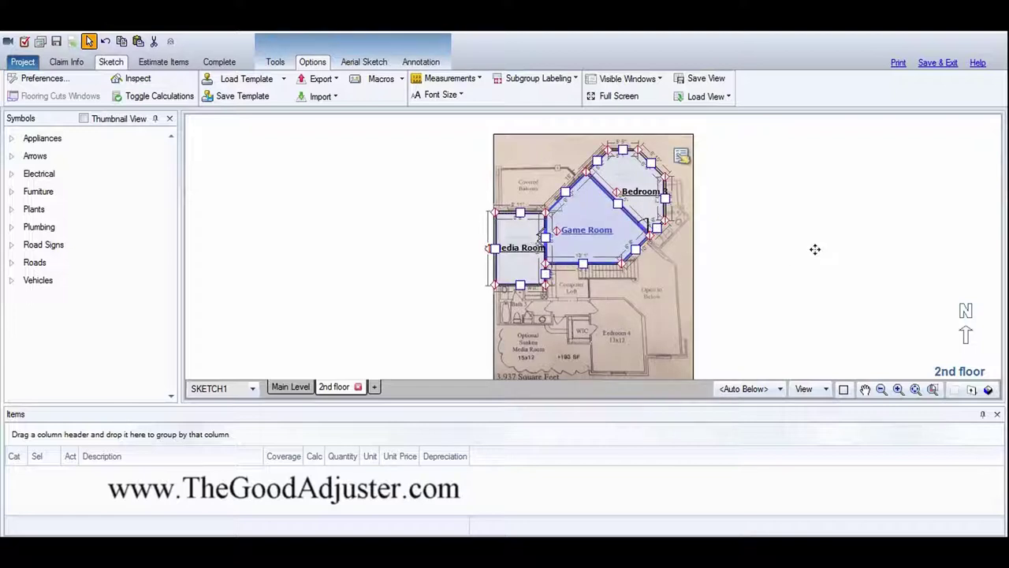
click(538, 167)
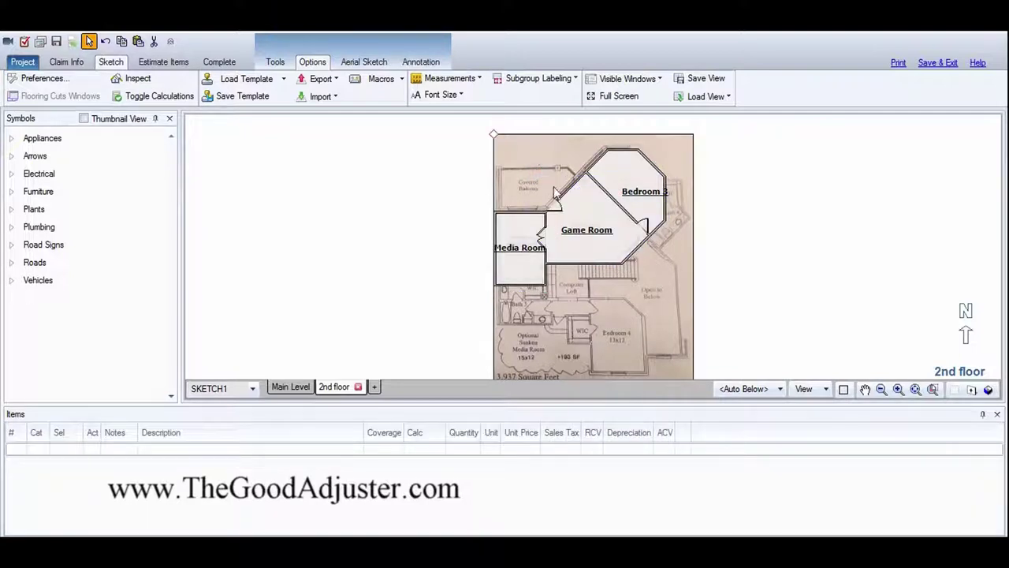
key(Delete)
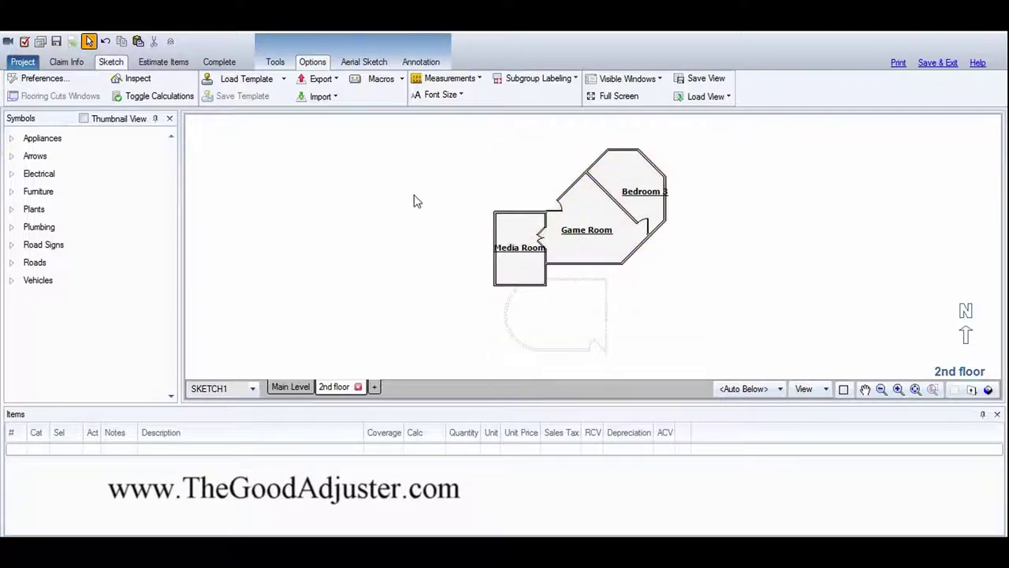
Box-select Media Room, Game Room and Bedroom 3 and drag them down-right together
drag(451, 129, 692, 308)
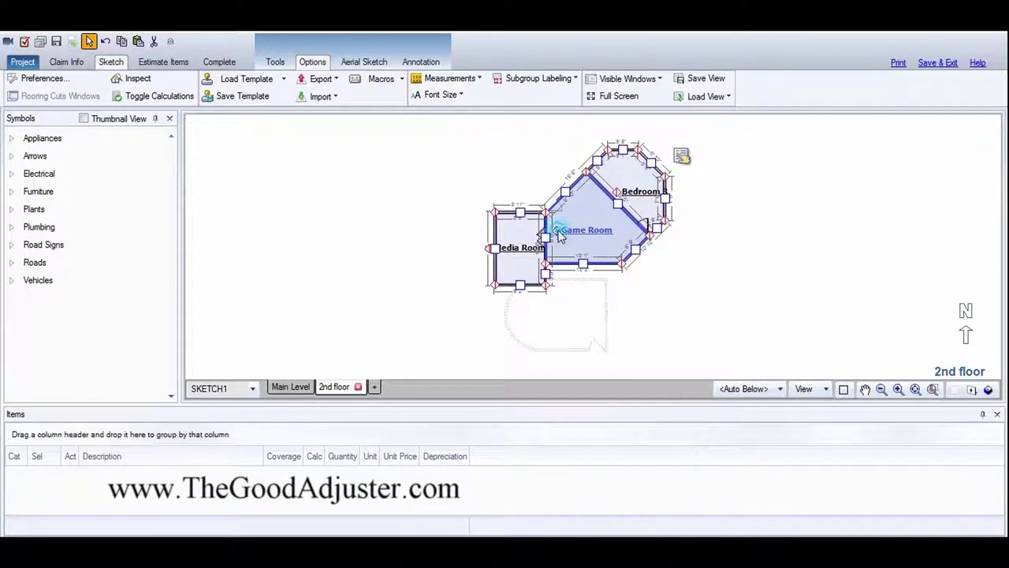
drag(541, 235, 577, 306)
click(452, 239)
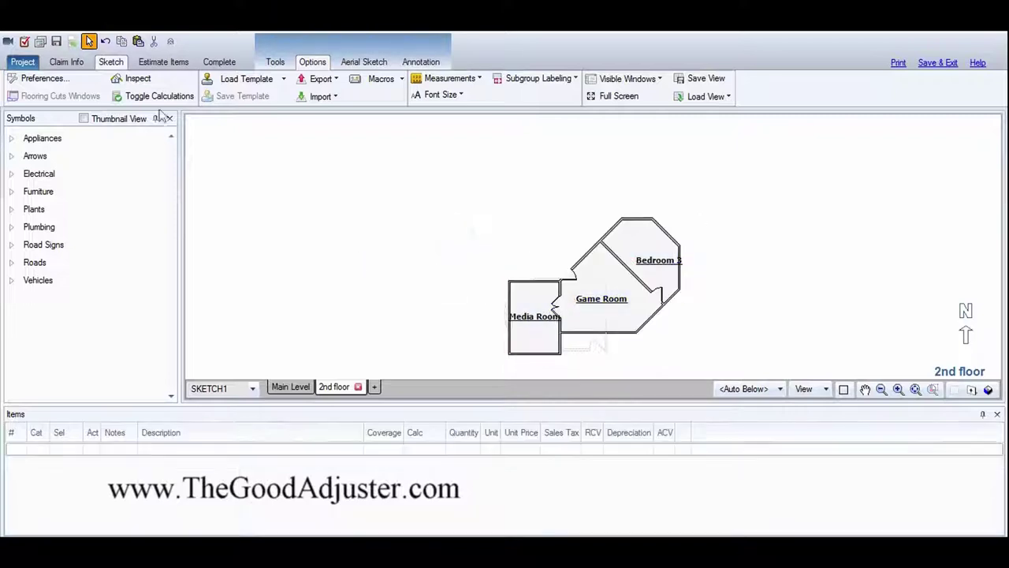